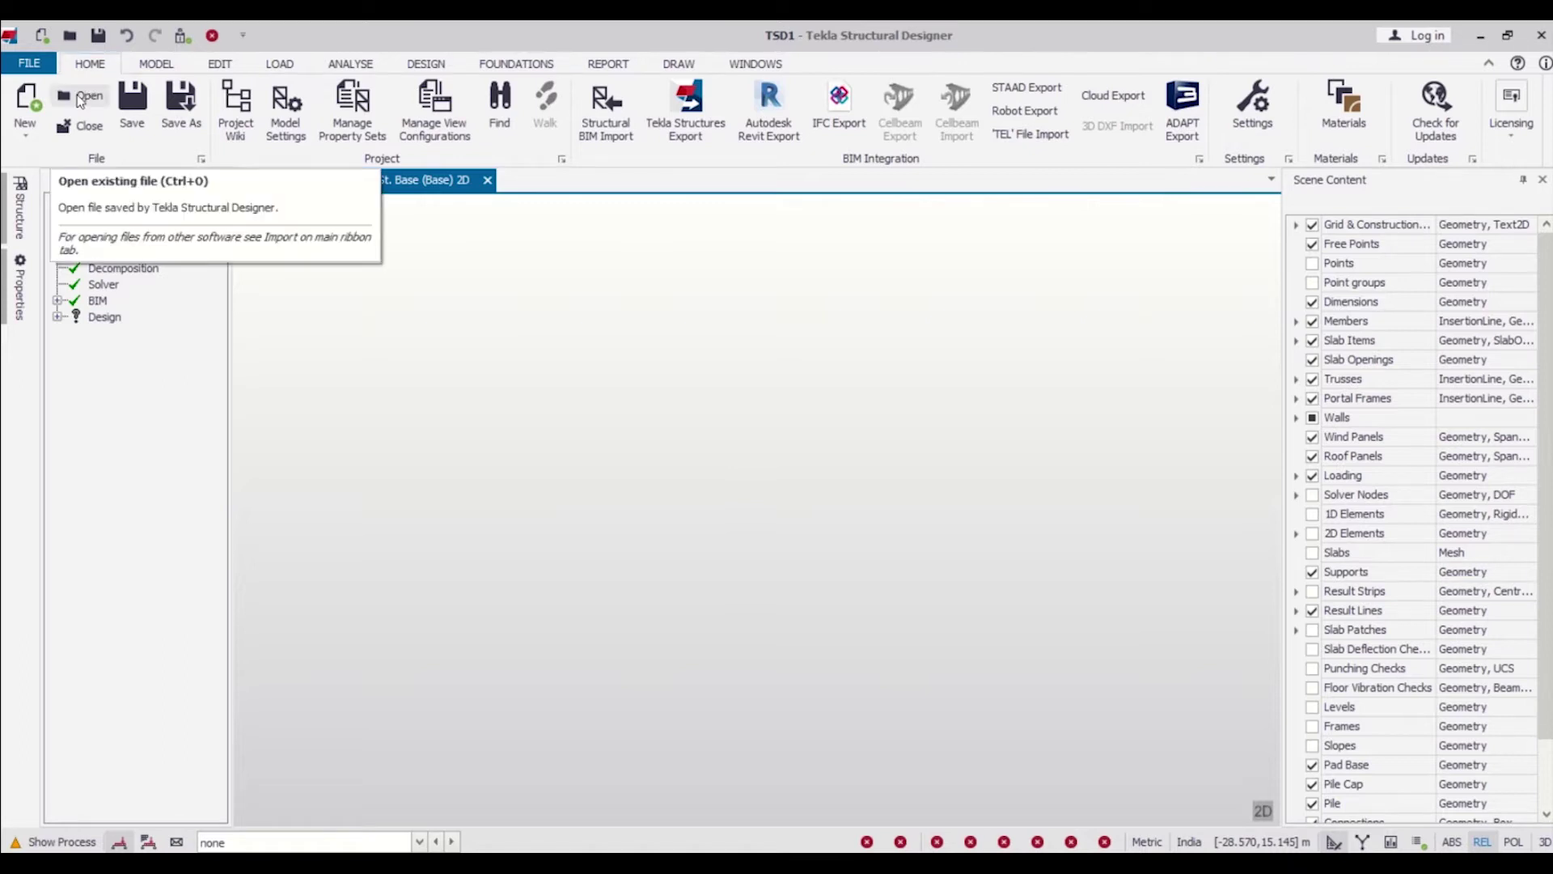
- Open the Construction Levels table from the Model tab, showing only Base at 0.000 m
left_click(148, 70)
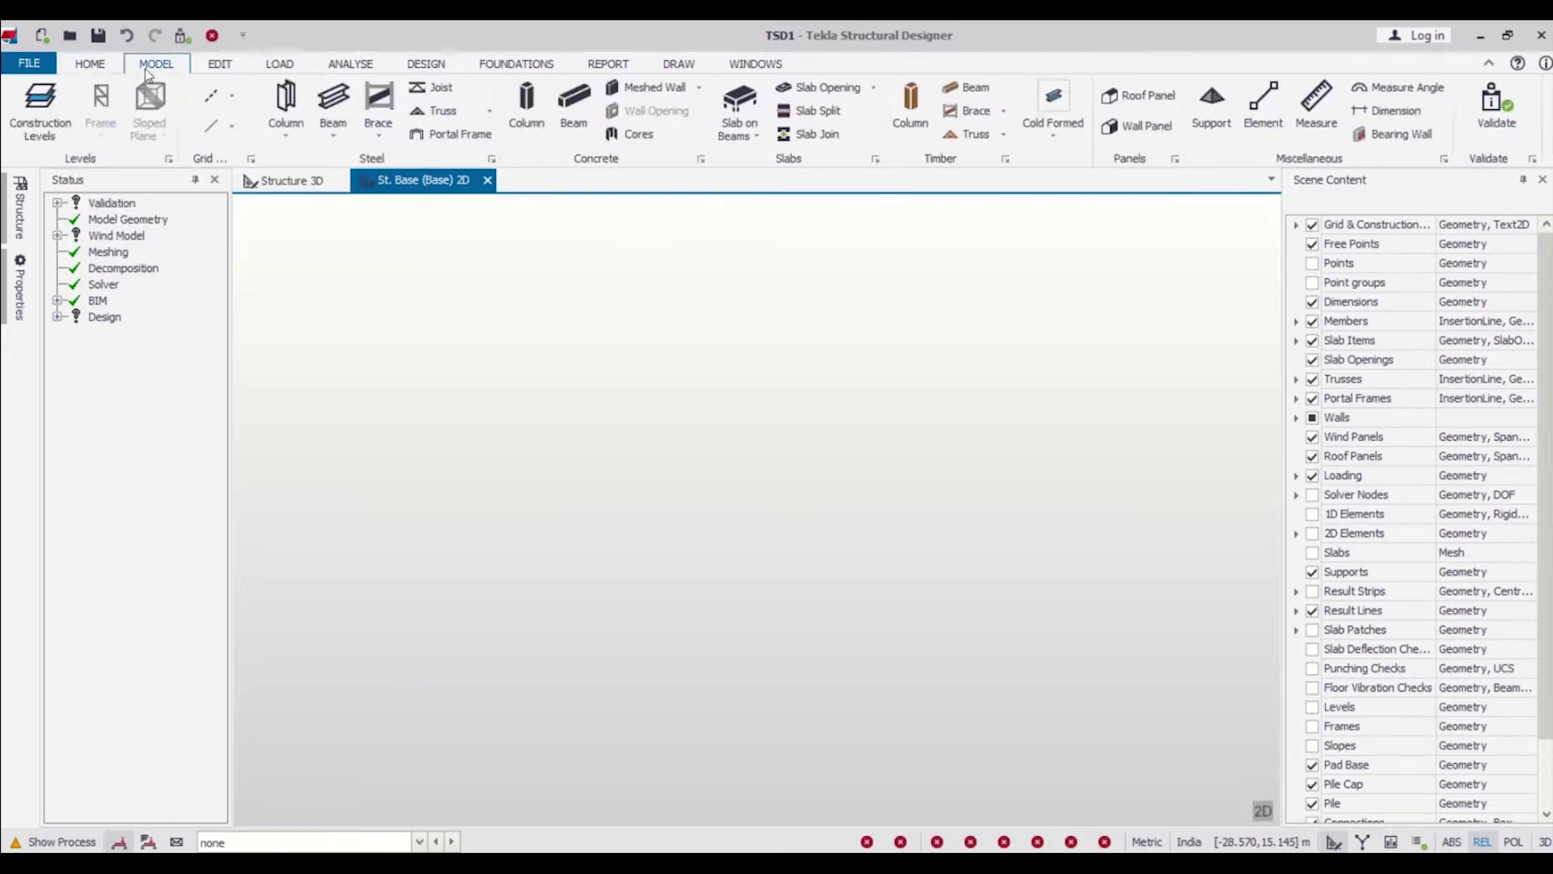
left_click(232, 95)
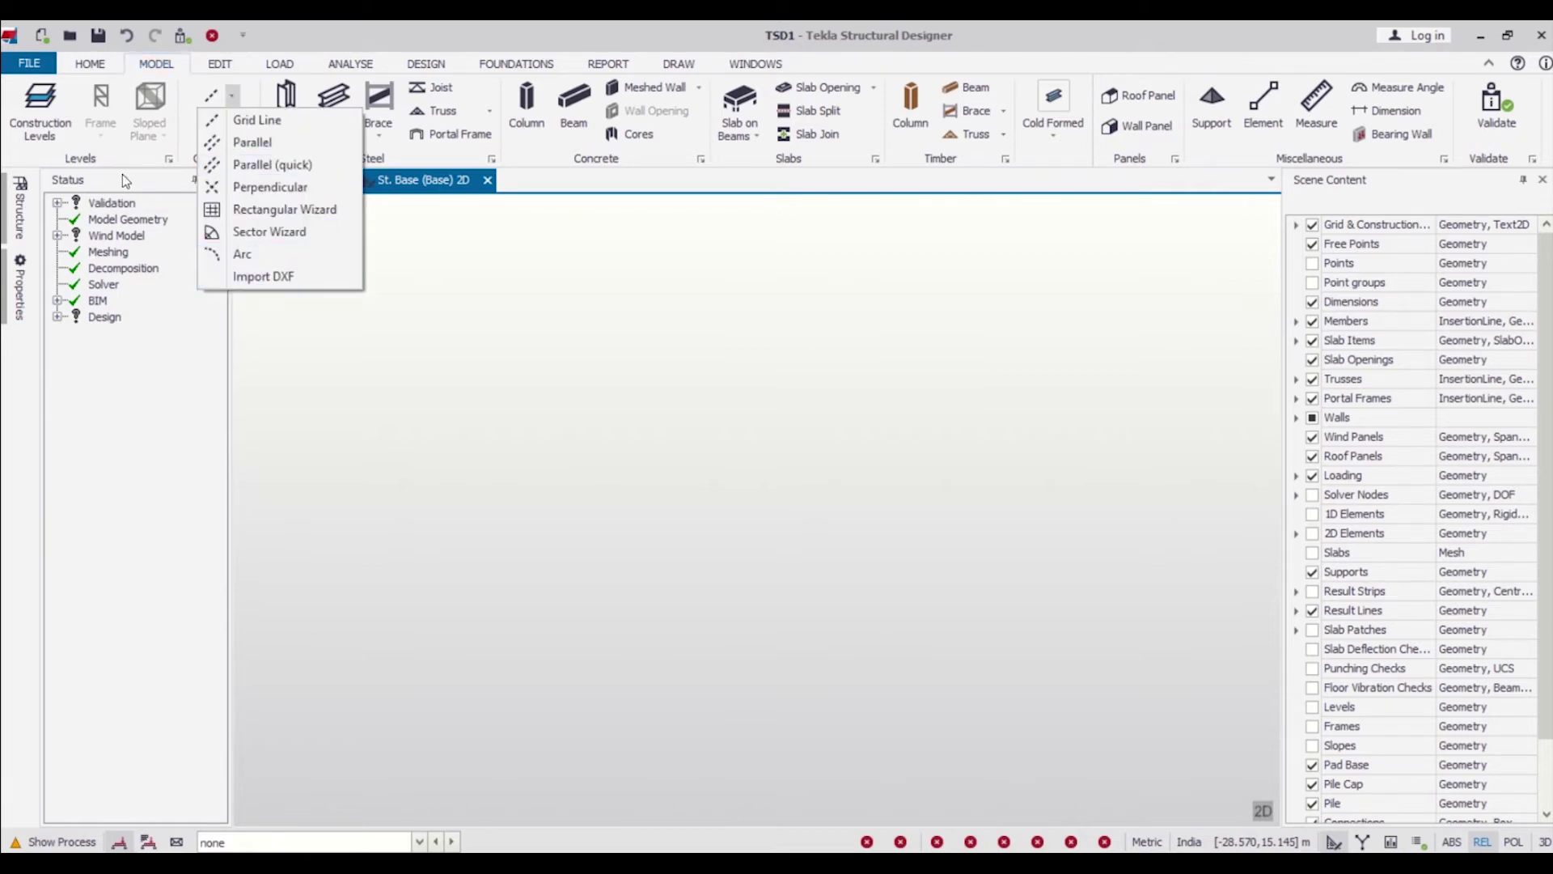
left_click(45, 104)
left_click(51, 91)
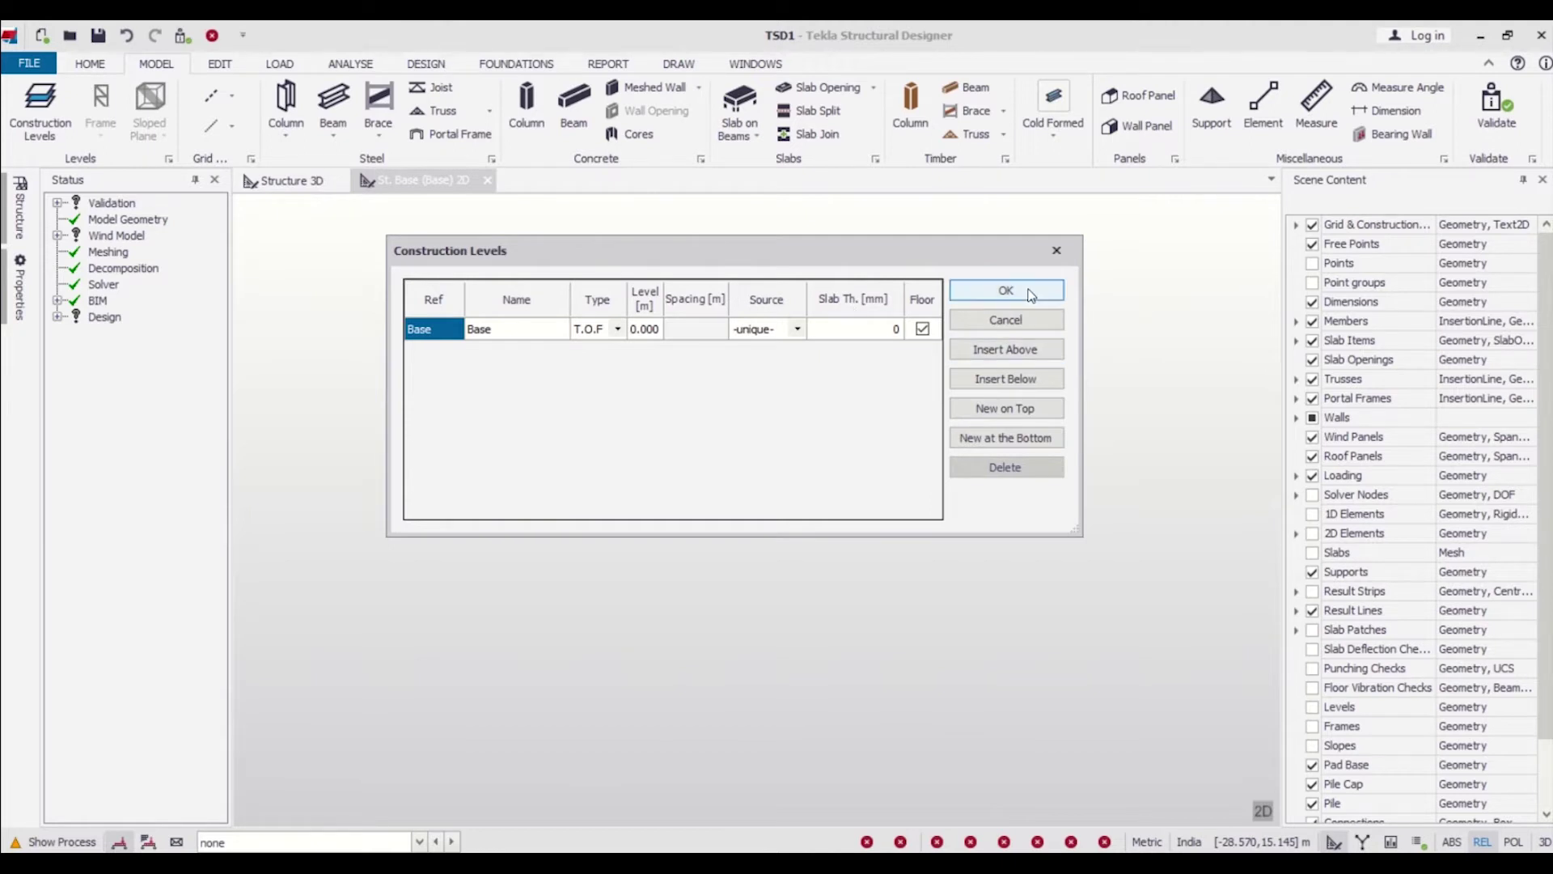
left_click(1058, 250)
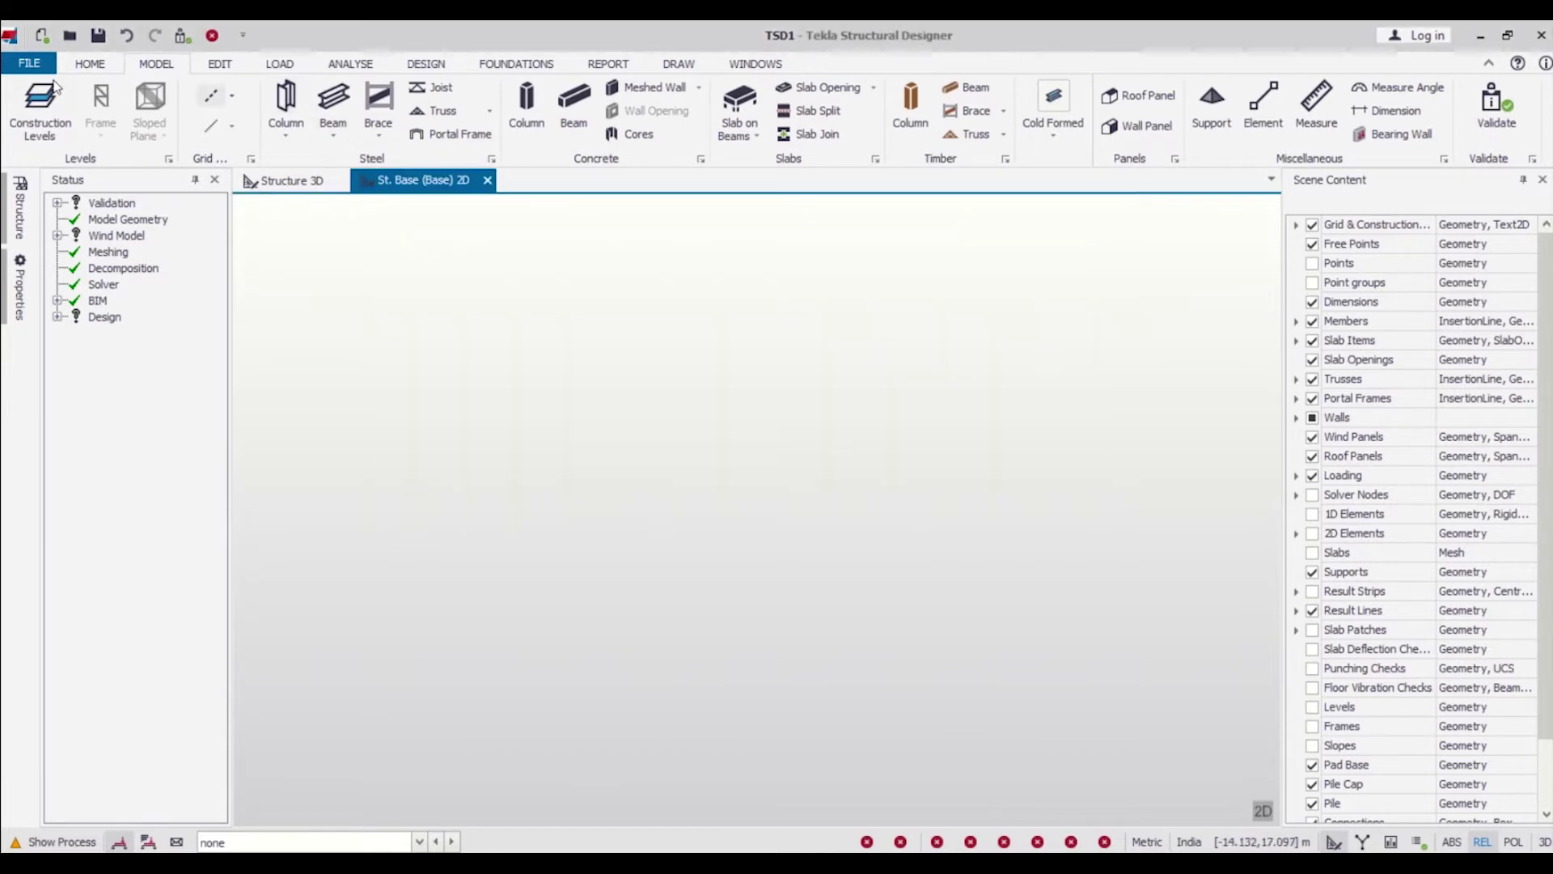
left_click(91, 65)
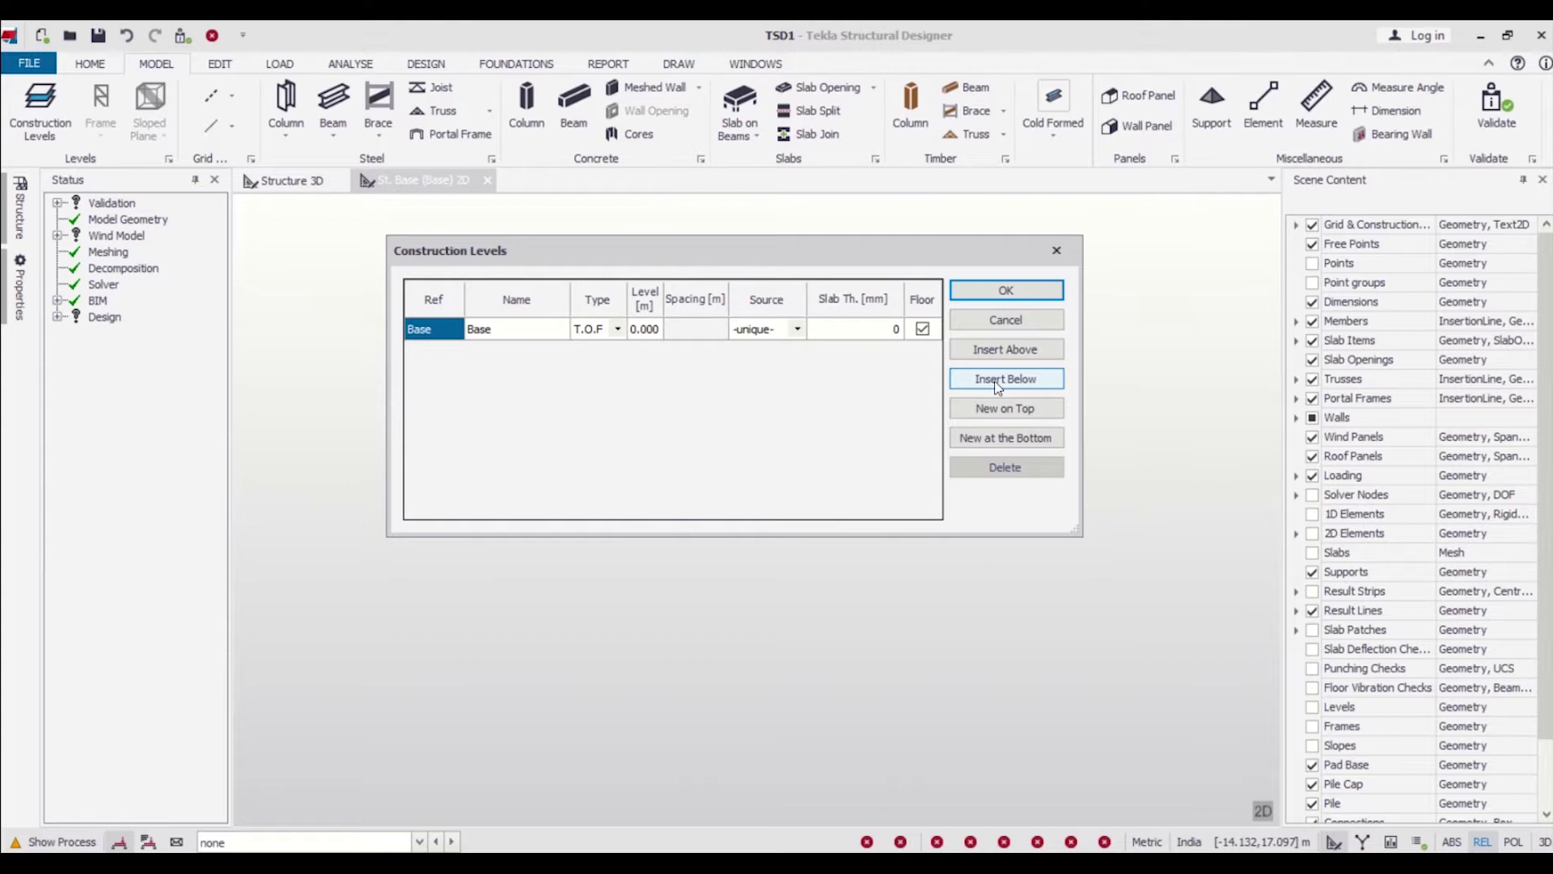
- Insert level B1 below Base and set its level to -1.2 m
left_click(998, 385)
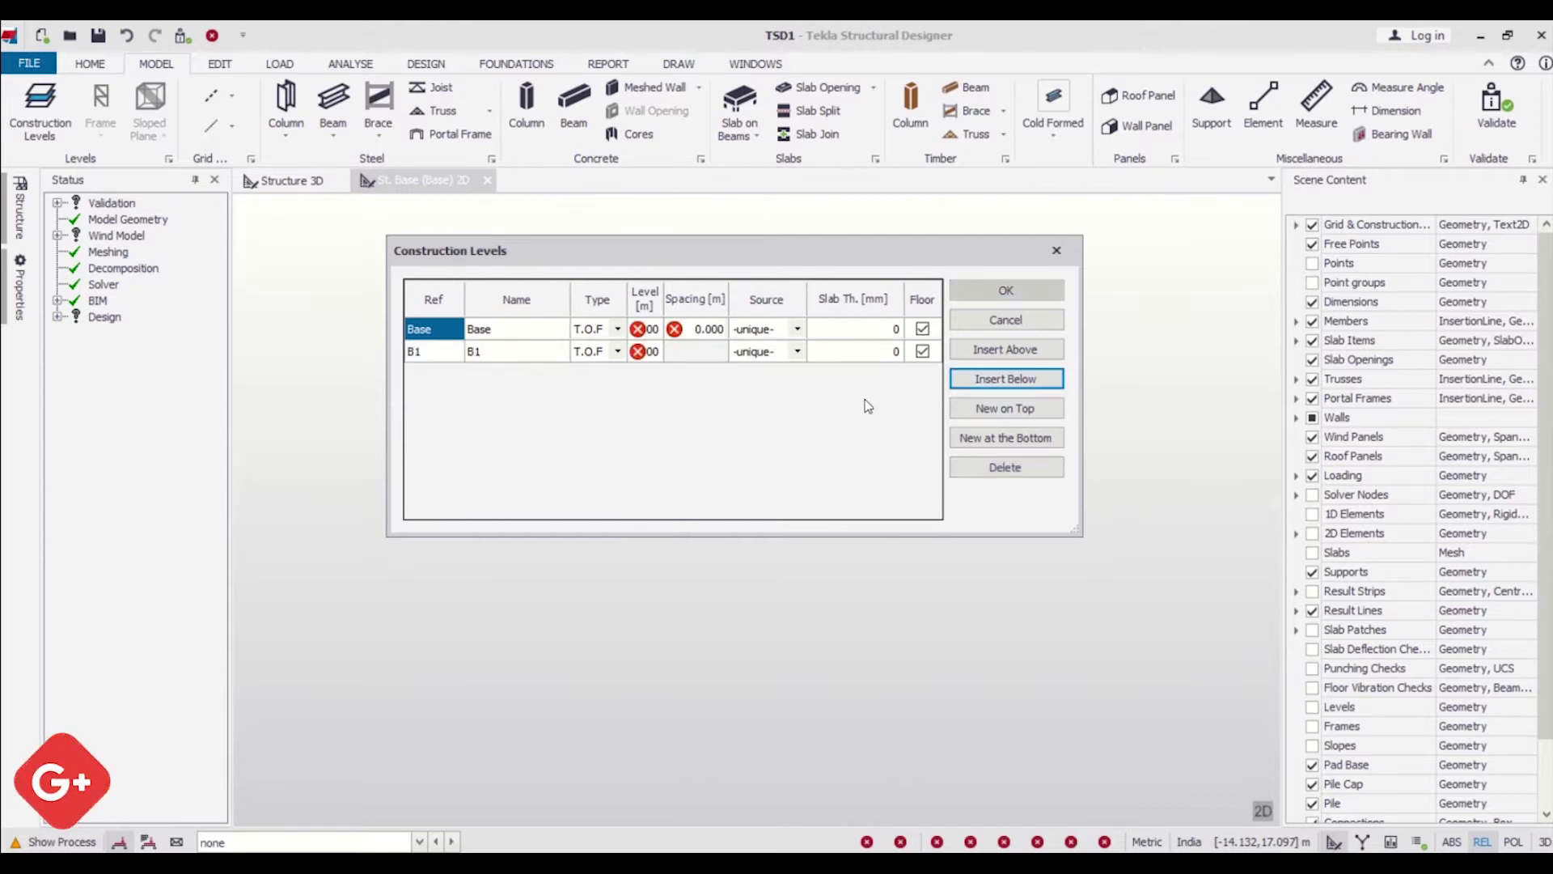
left_click(655, 352)
type("-1.2")
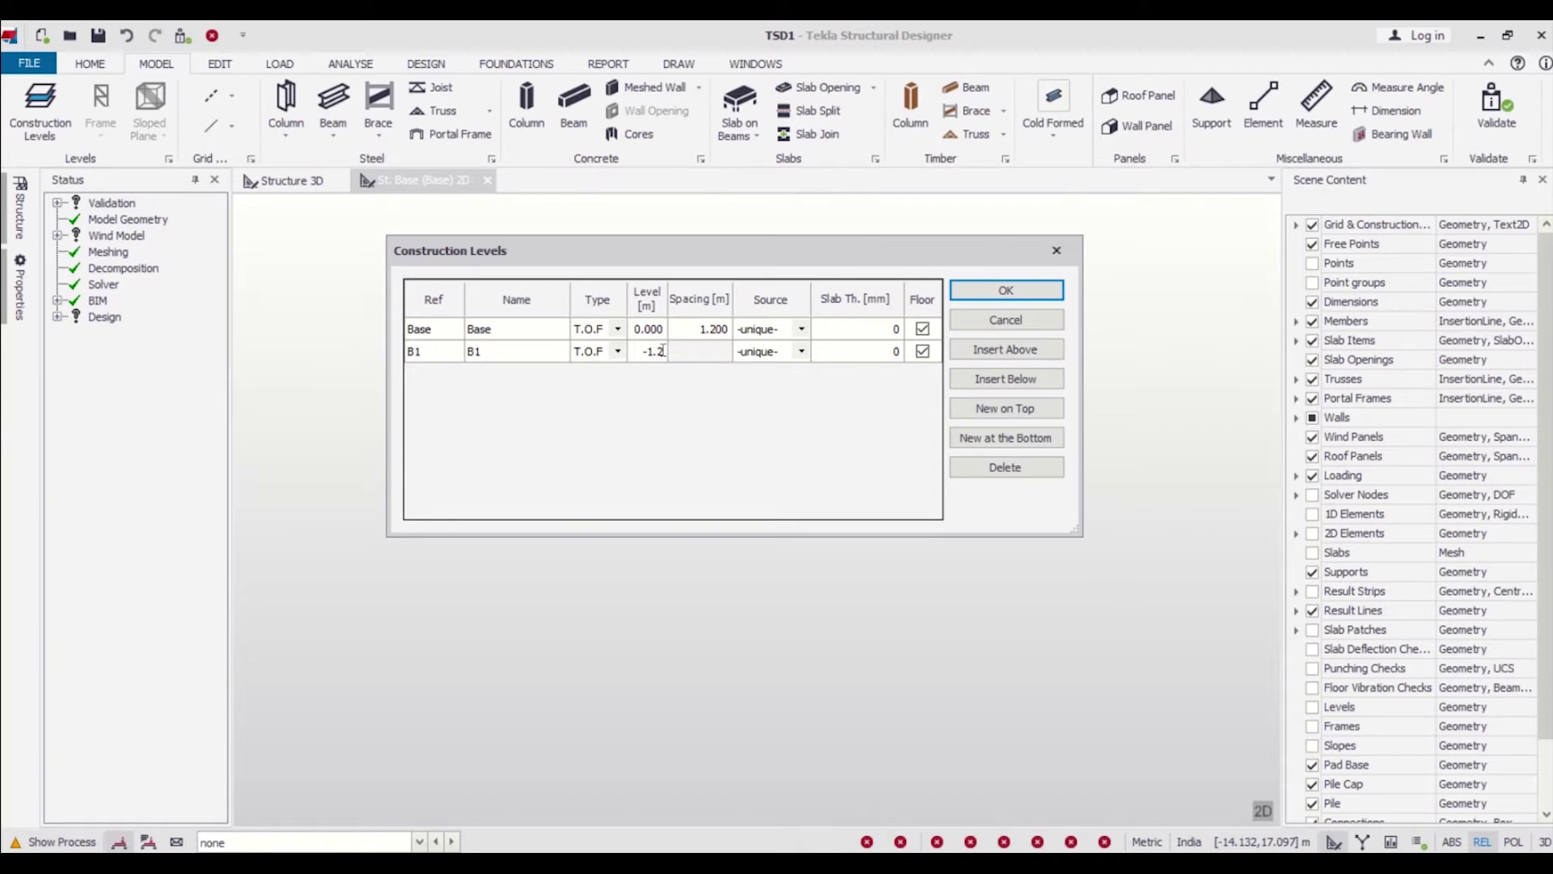
left_click(430, 329)
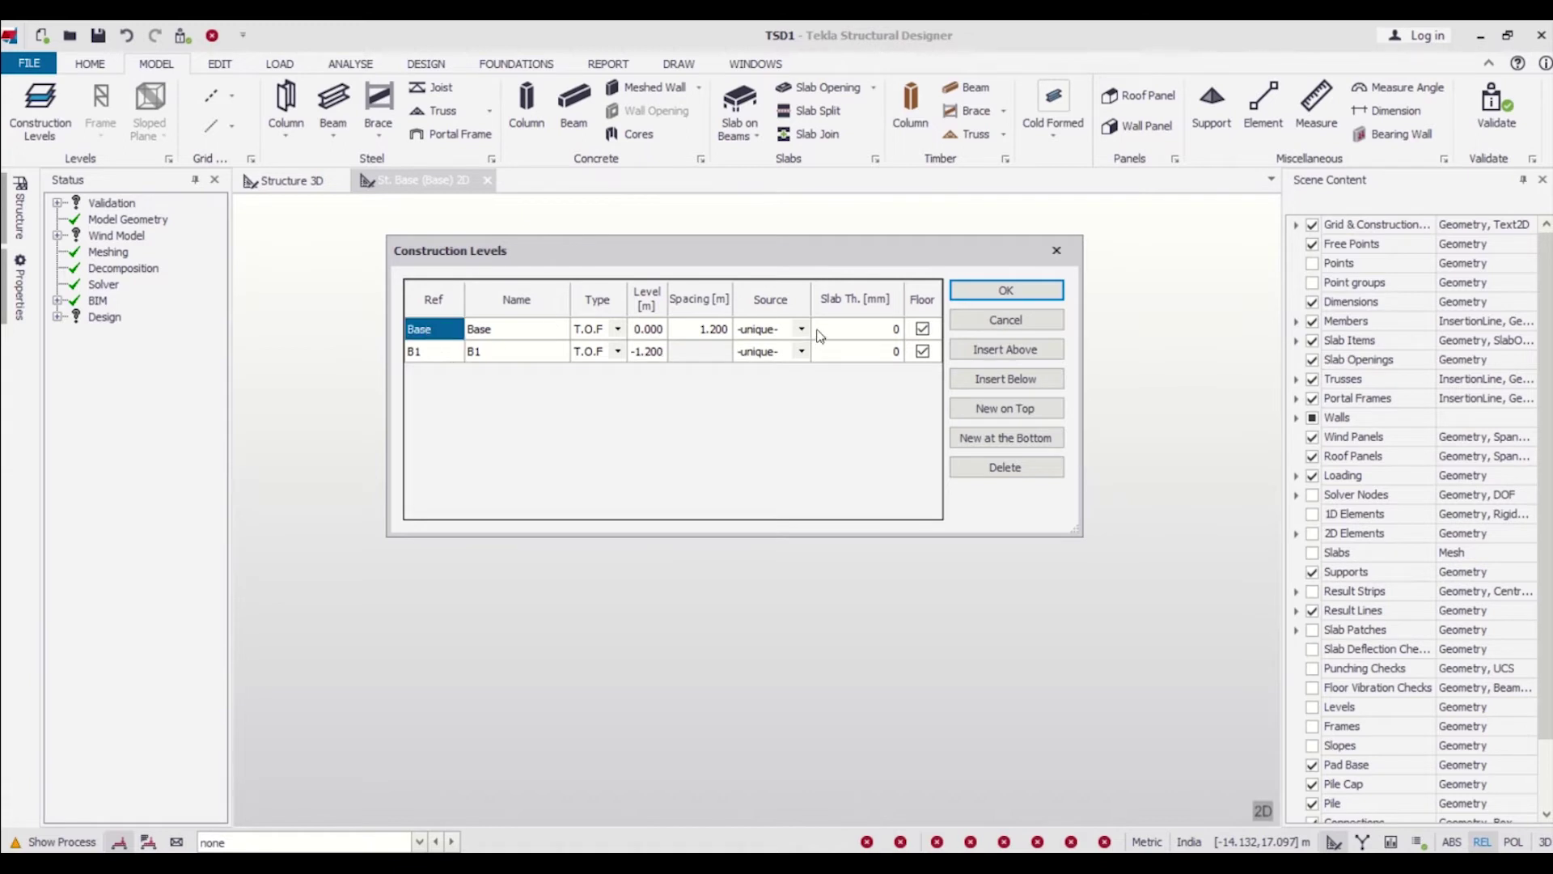
- Insert level 1 above Base with 3.2 m spacing and a 150 mm slab thickness
left_click(1007, 353)
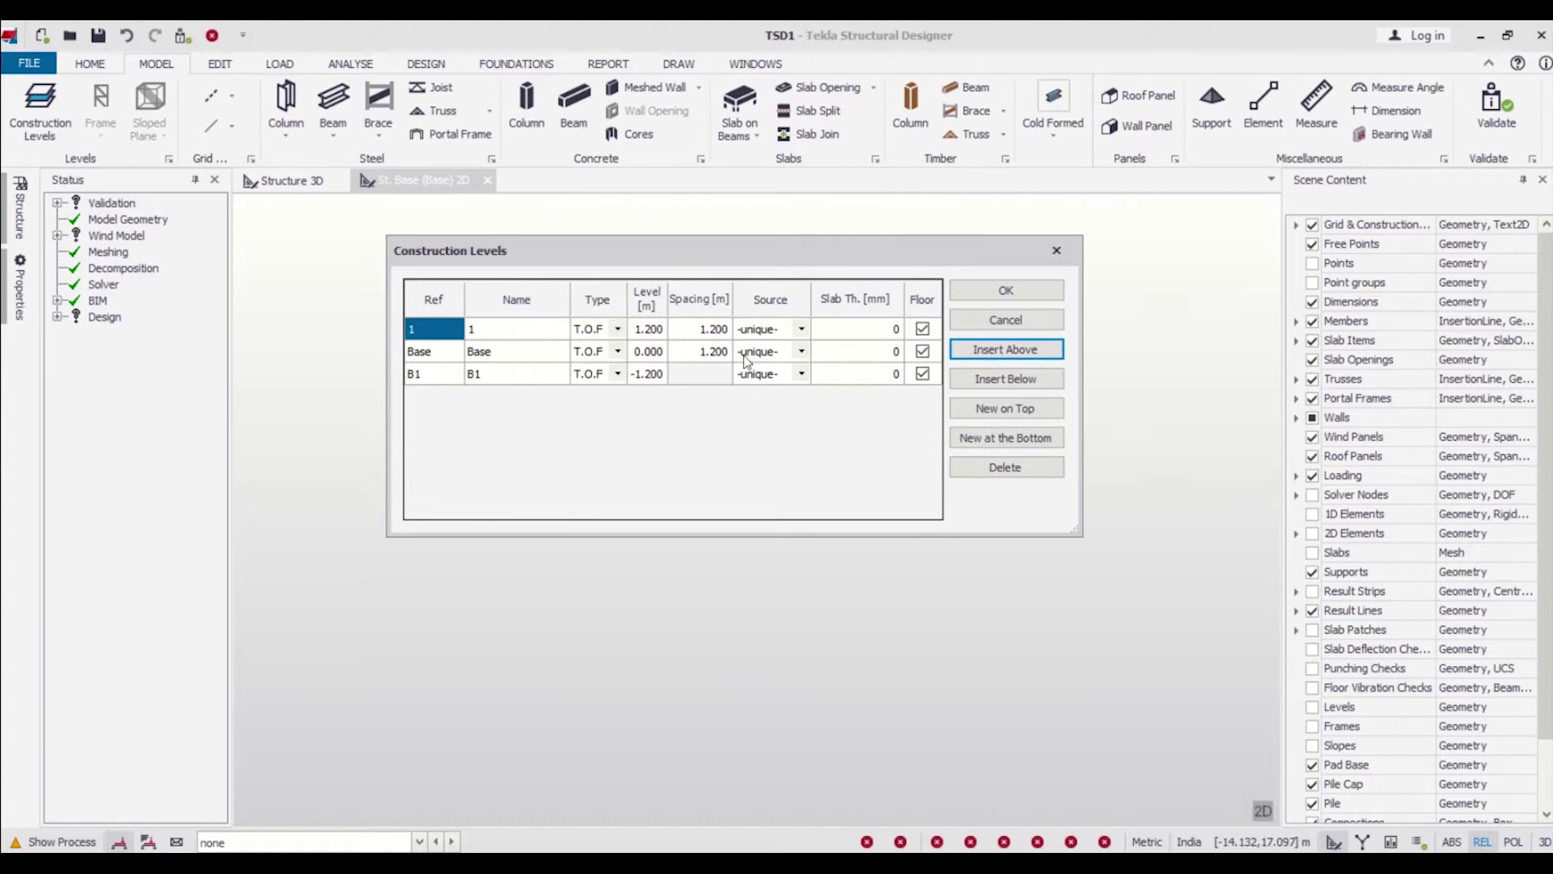
left_click(712, 329)
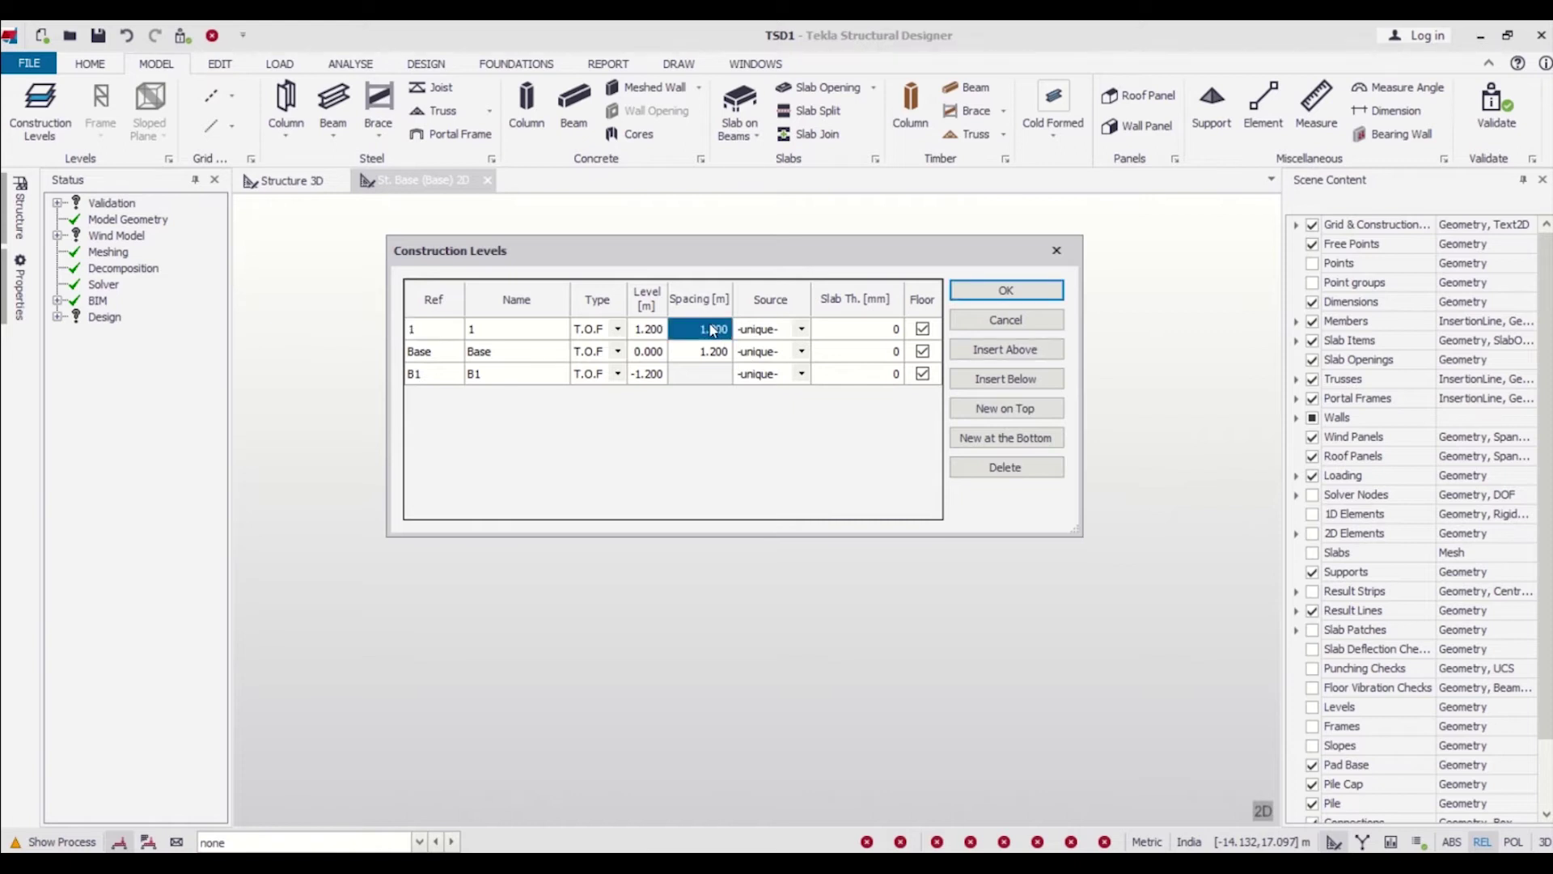
type("3.2")
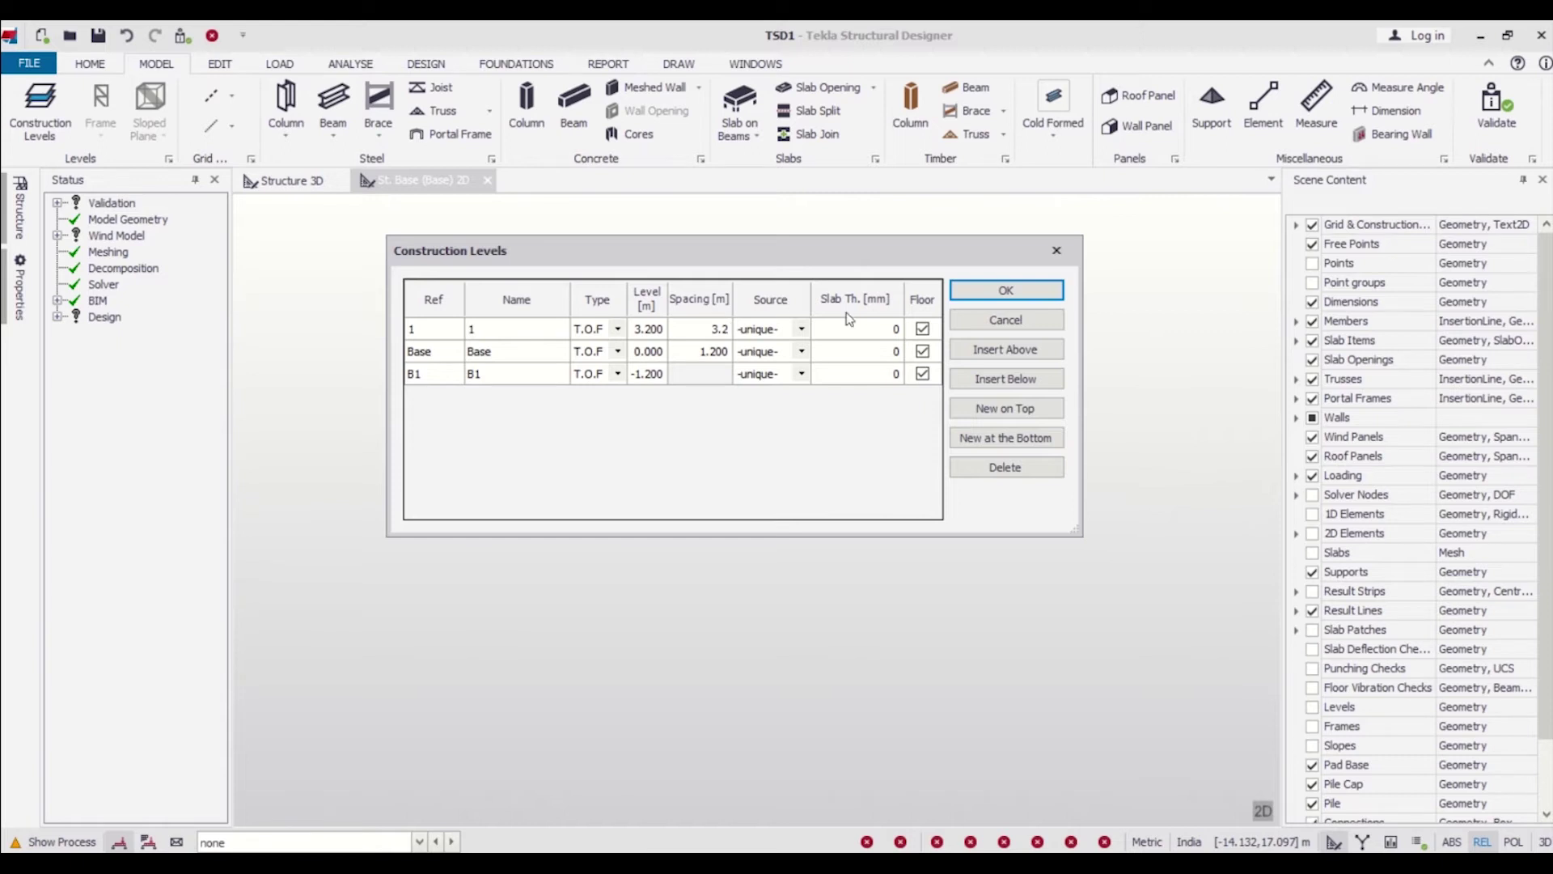
left_click(884, 334)
type("150")
left_click(418, 350)
key("Up")
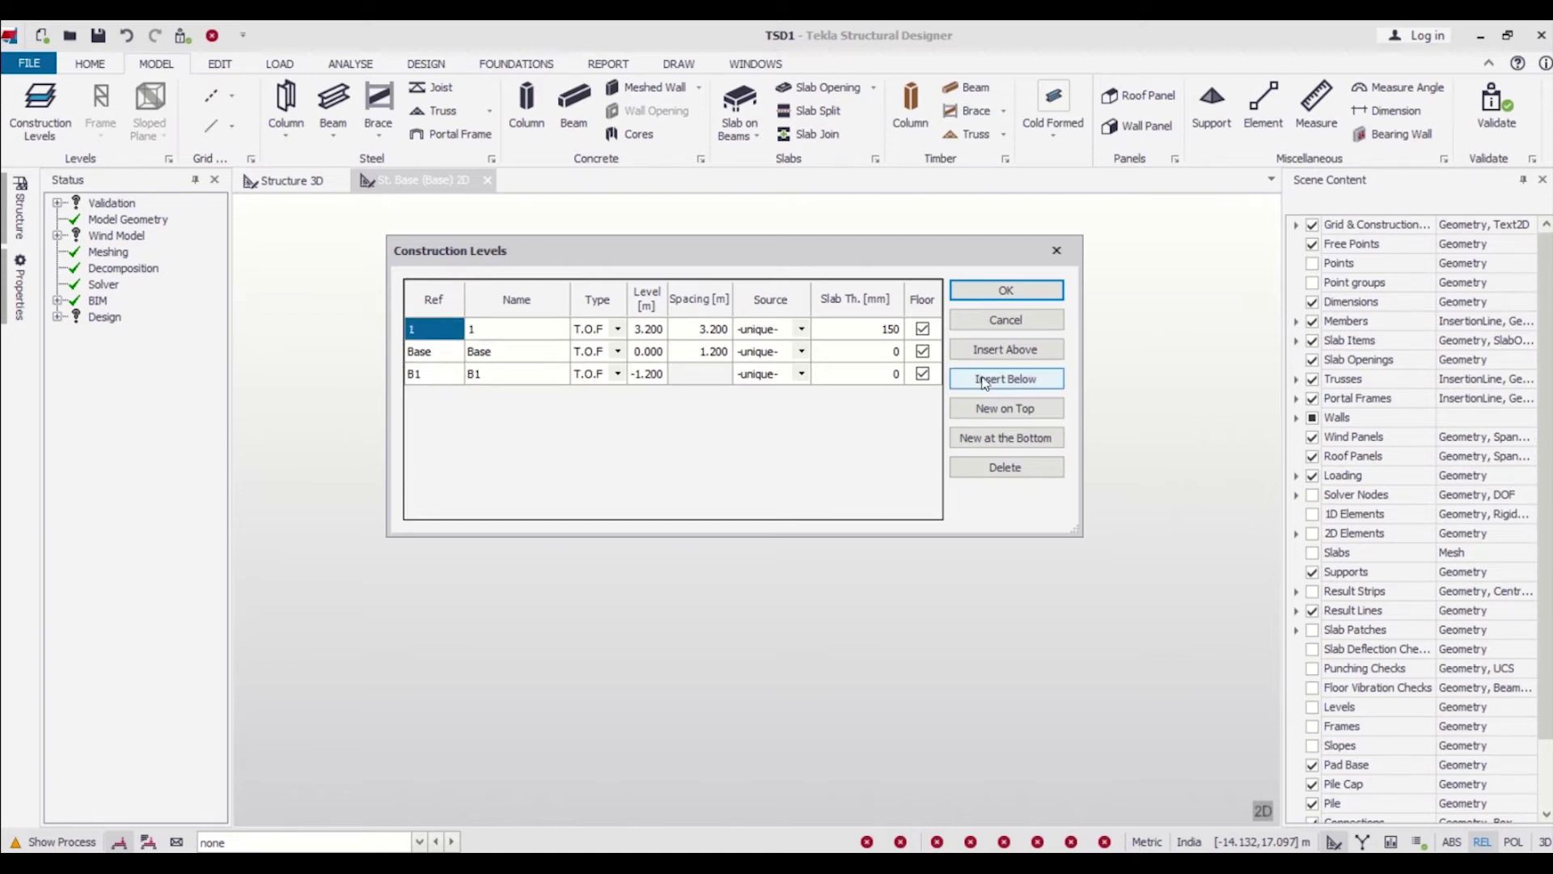
- Insert further levels above level 1 up to level 7 at 22.400 m
left_click(1018, 353)
left_click(1018, 353)
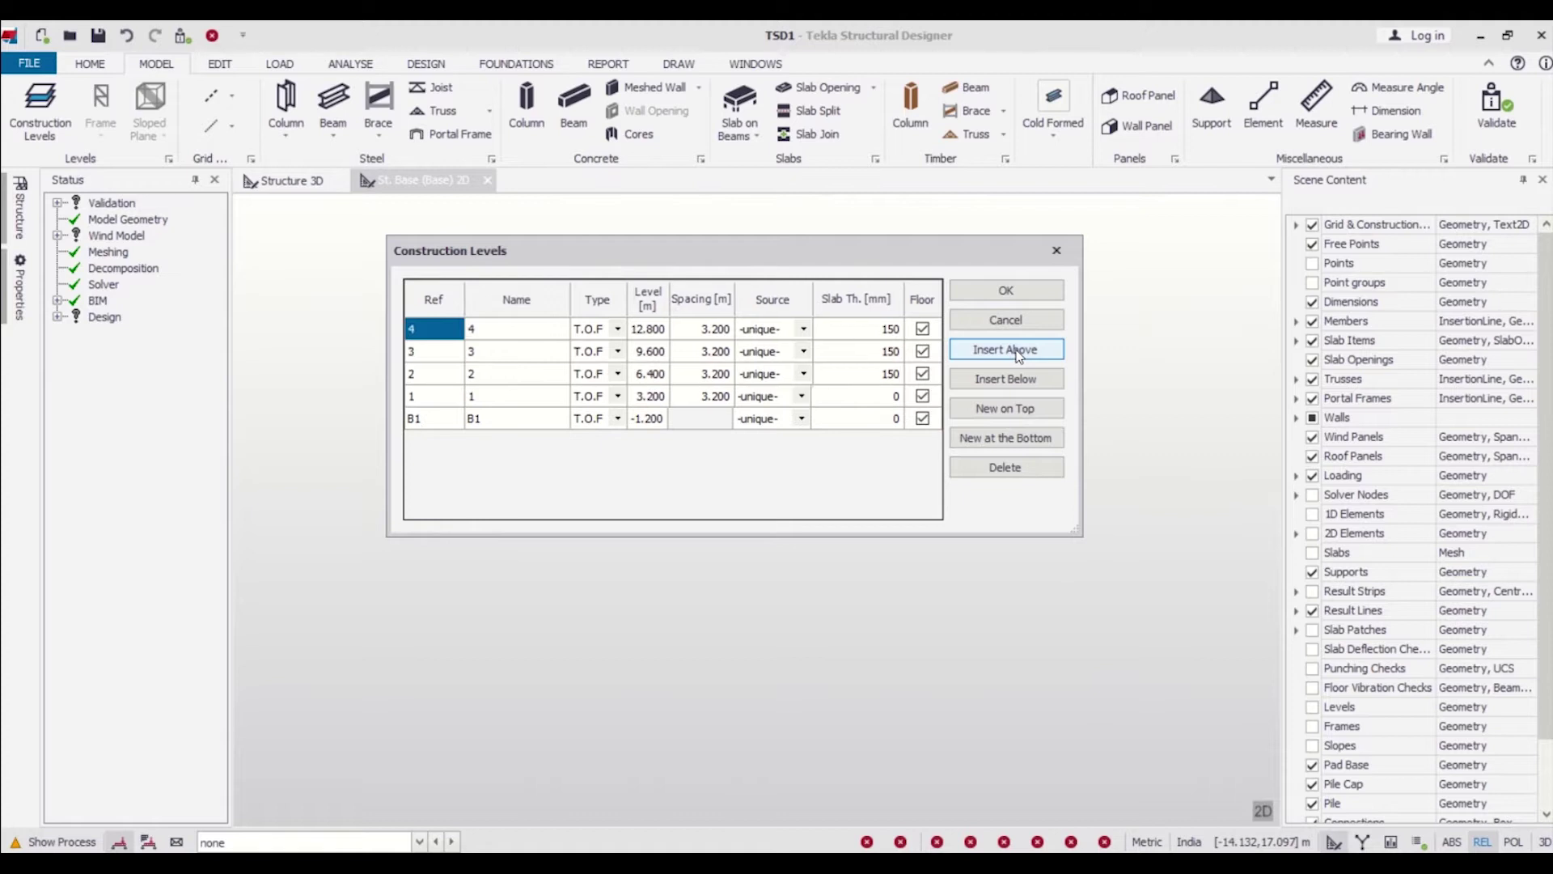
left_click(1018, 353)
left_click(1049, 289)
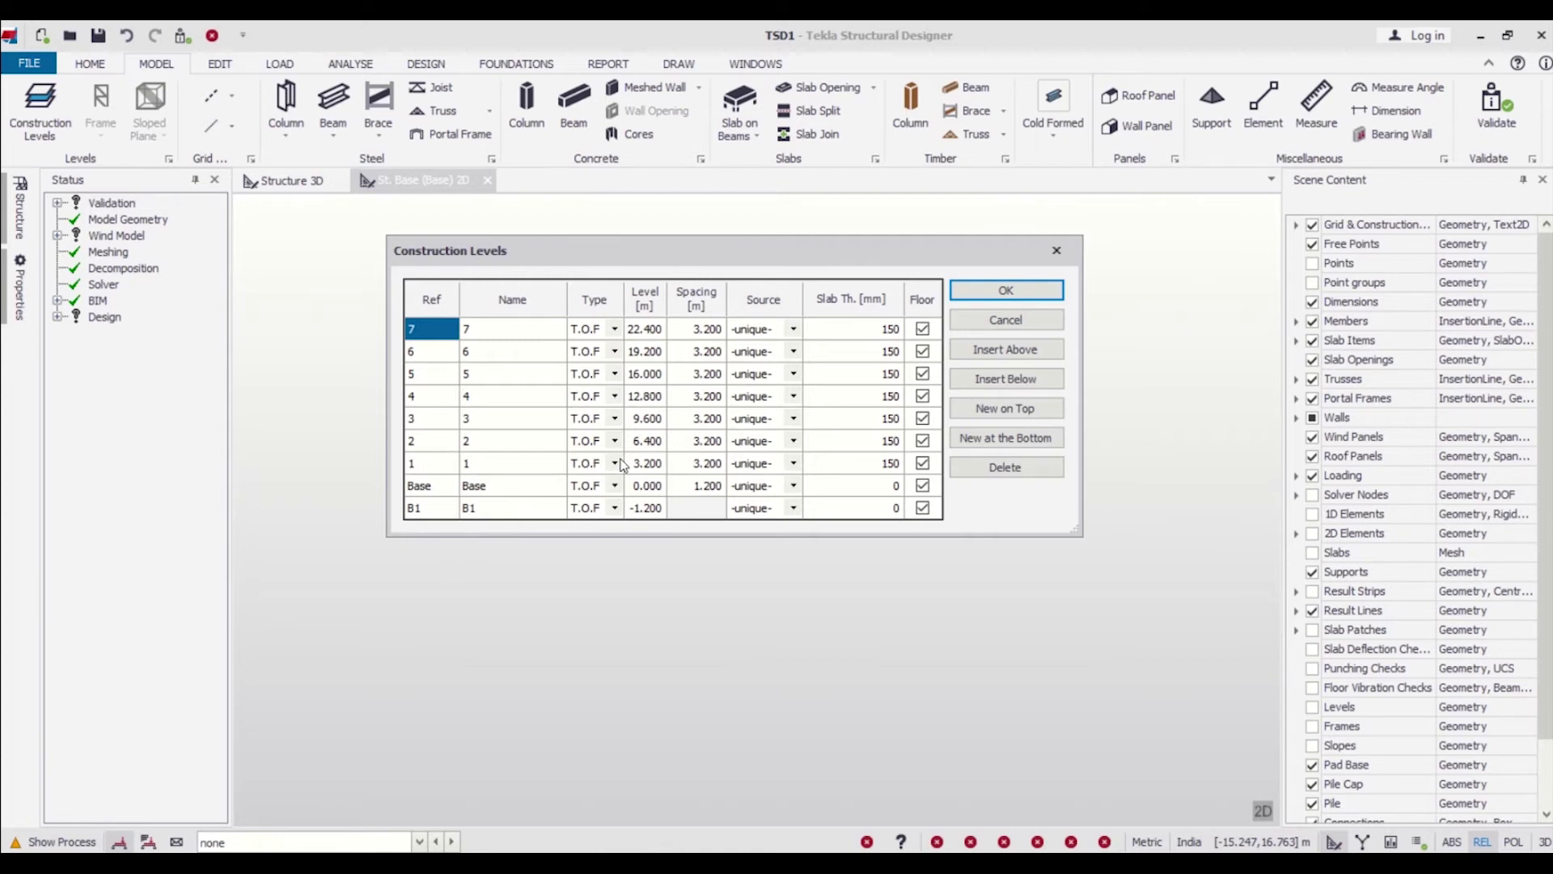
- Set the Type of levels 1, 2 and 3 to S.S.L
left_click(617, 462)
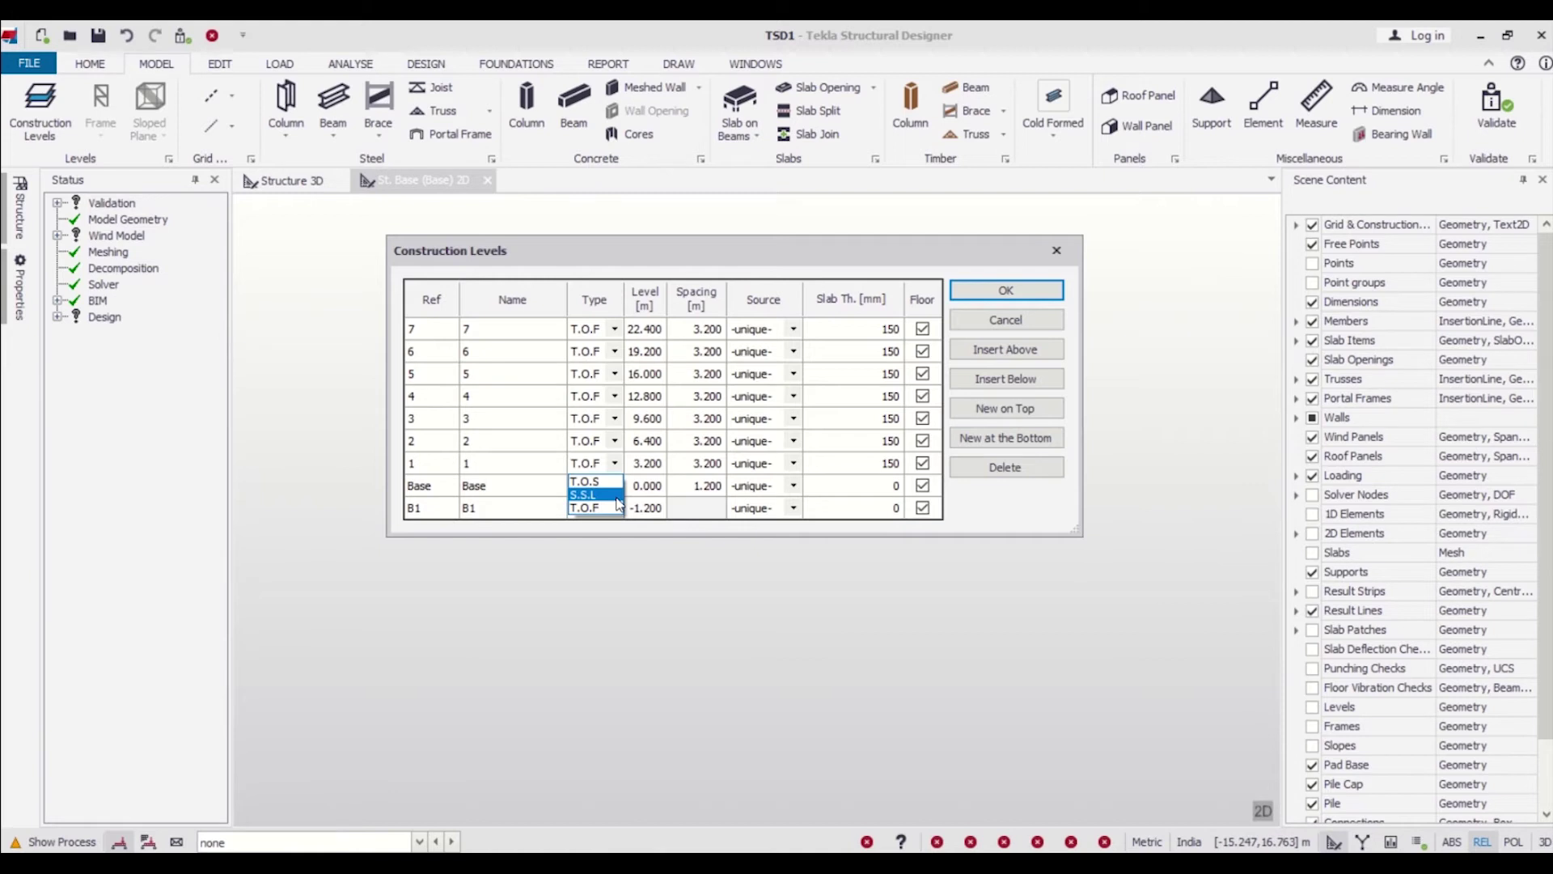
left_click(617, 496)
left_click(613, 441)
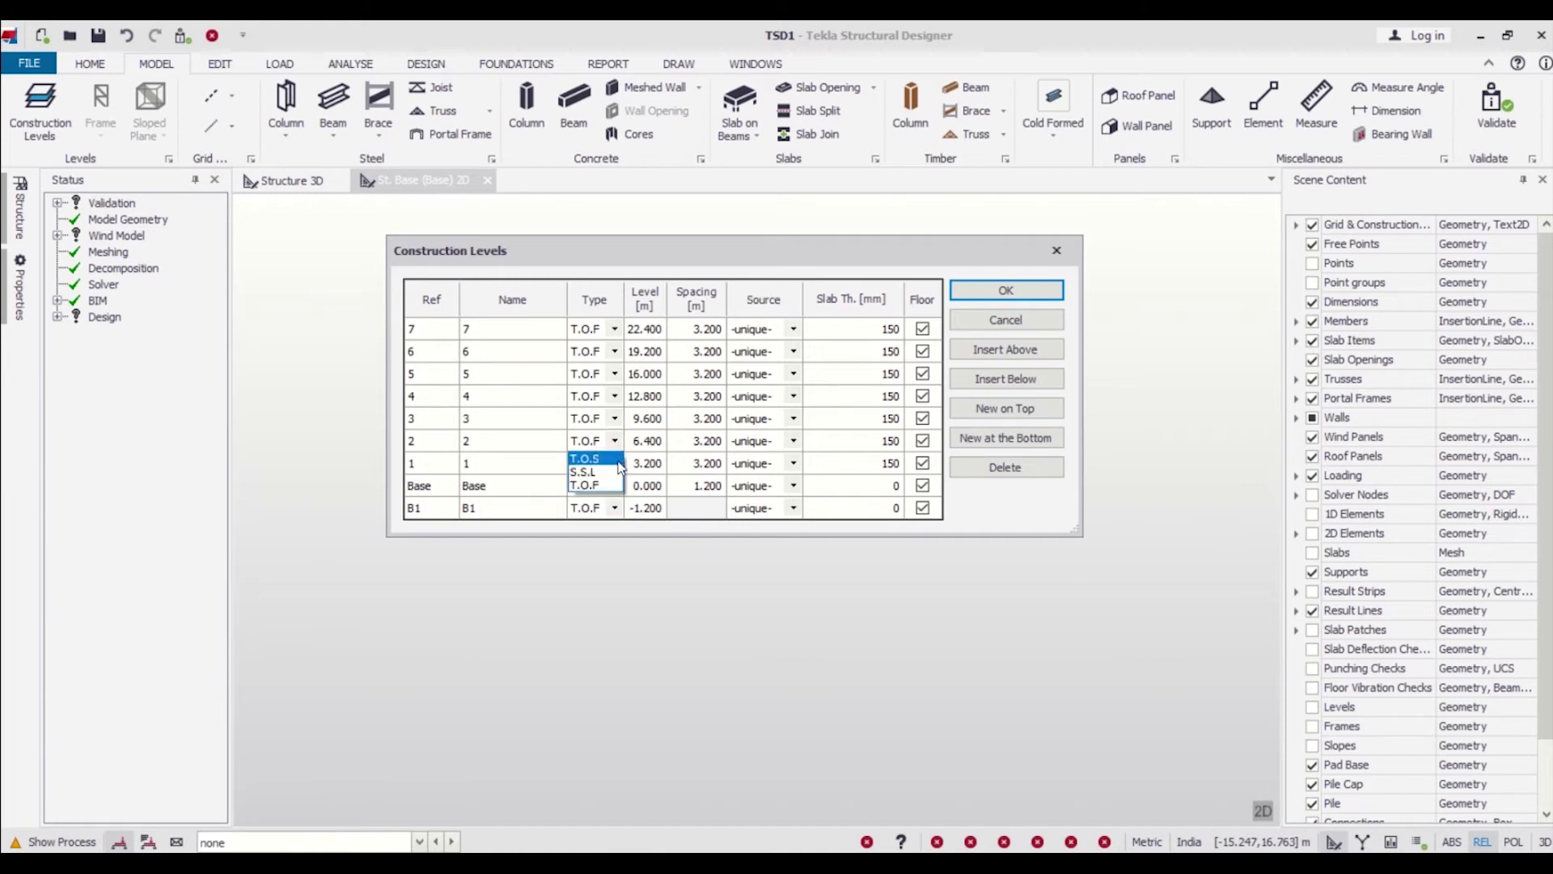
left_click(616, 476)
left_click(614, 418)
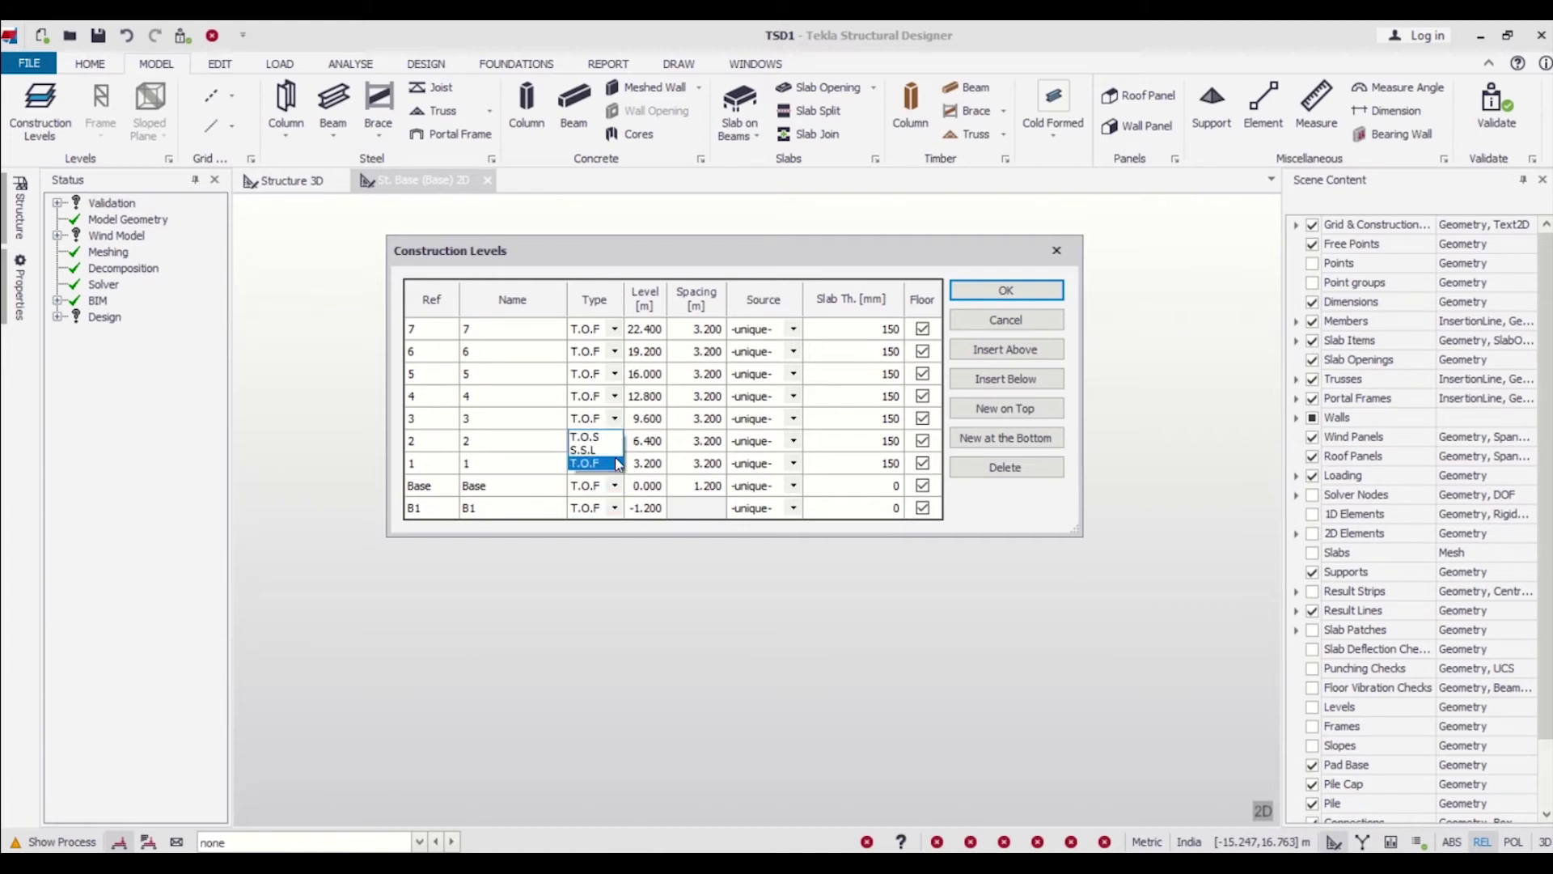
left_click(611, 451)
- Set level 4's Type to T.O.S and levels 5, 6 and 7 to S.S.L
left_click(614, 396)
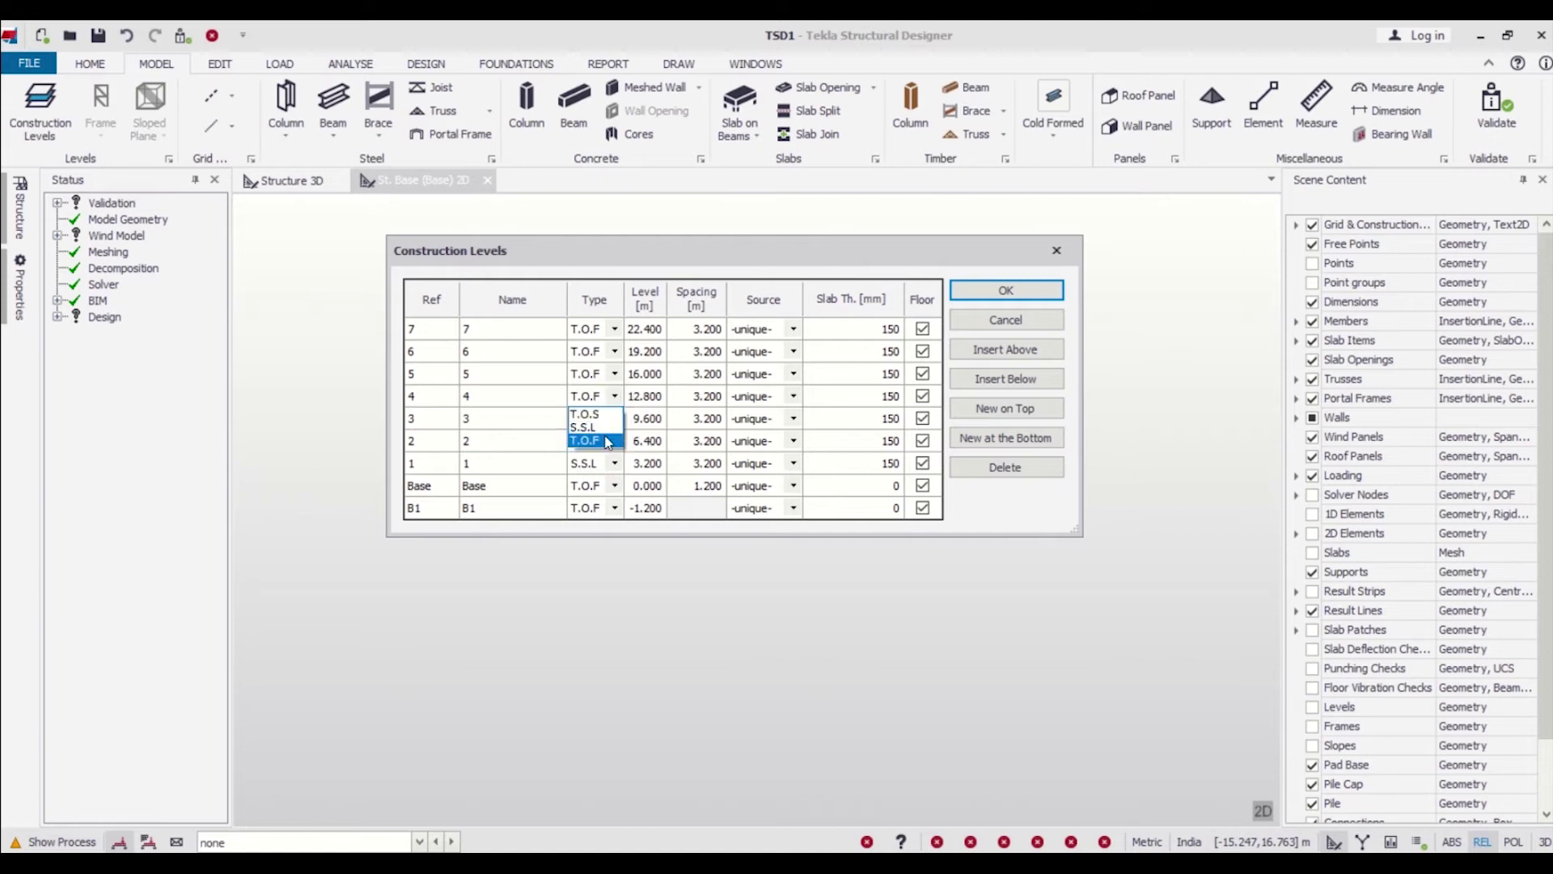
left_click(612, 400)
left_click(613, 408)
left_click(612, 410)
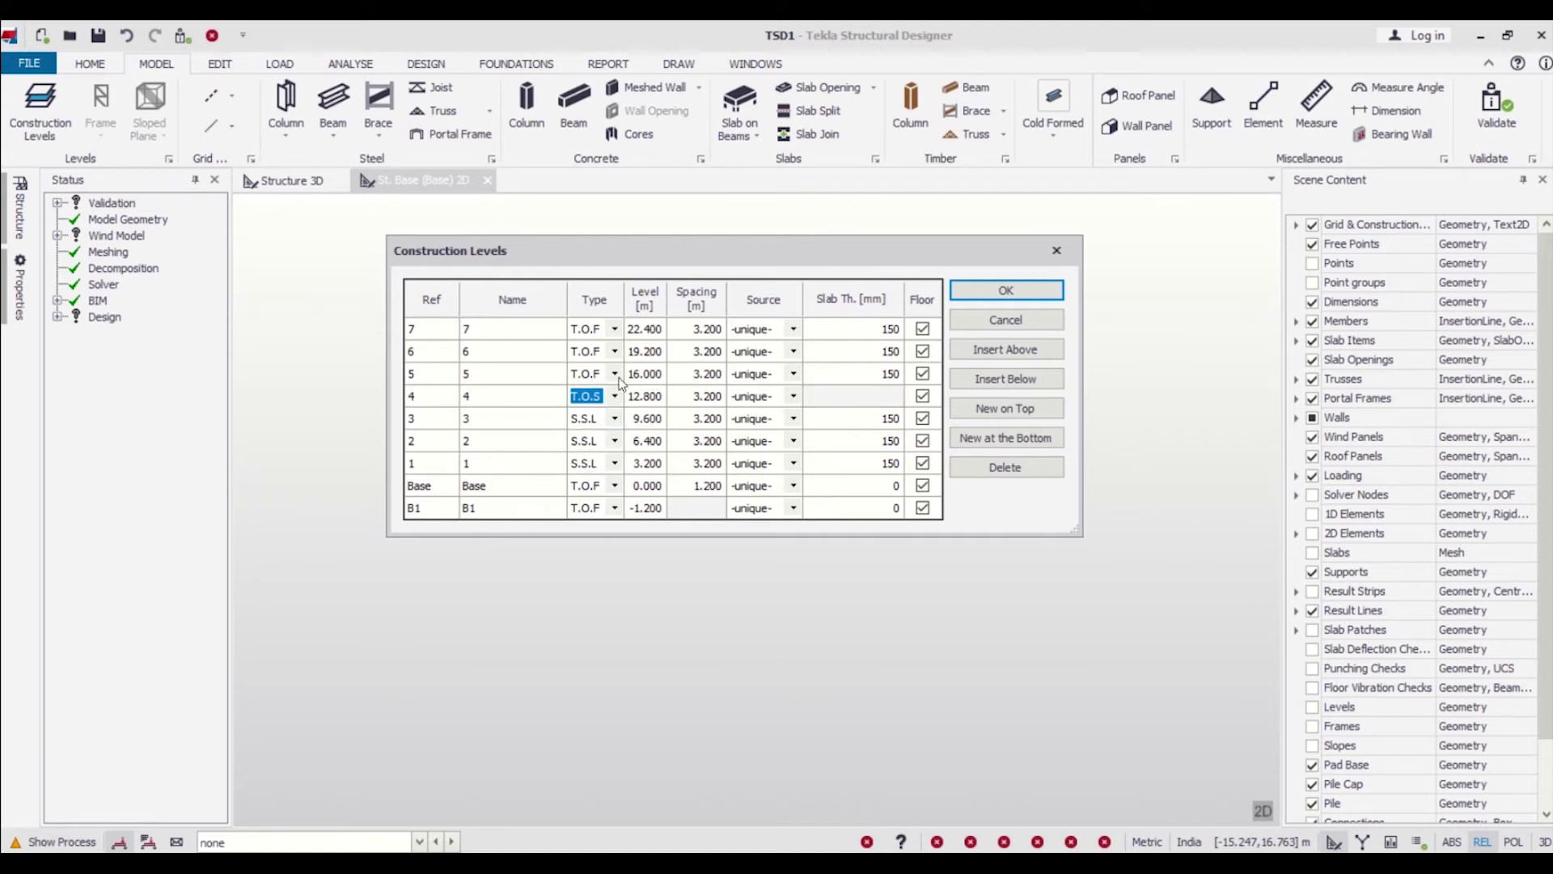
left_click(612, 408)
left_click(598, 374)
left_click(614, 374)
left_click(613, 372)
left_click(598, 351)
left_click(614, 351)
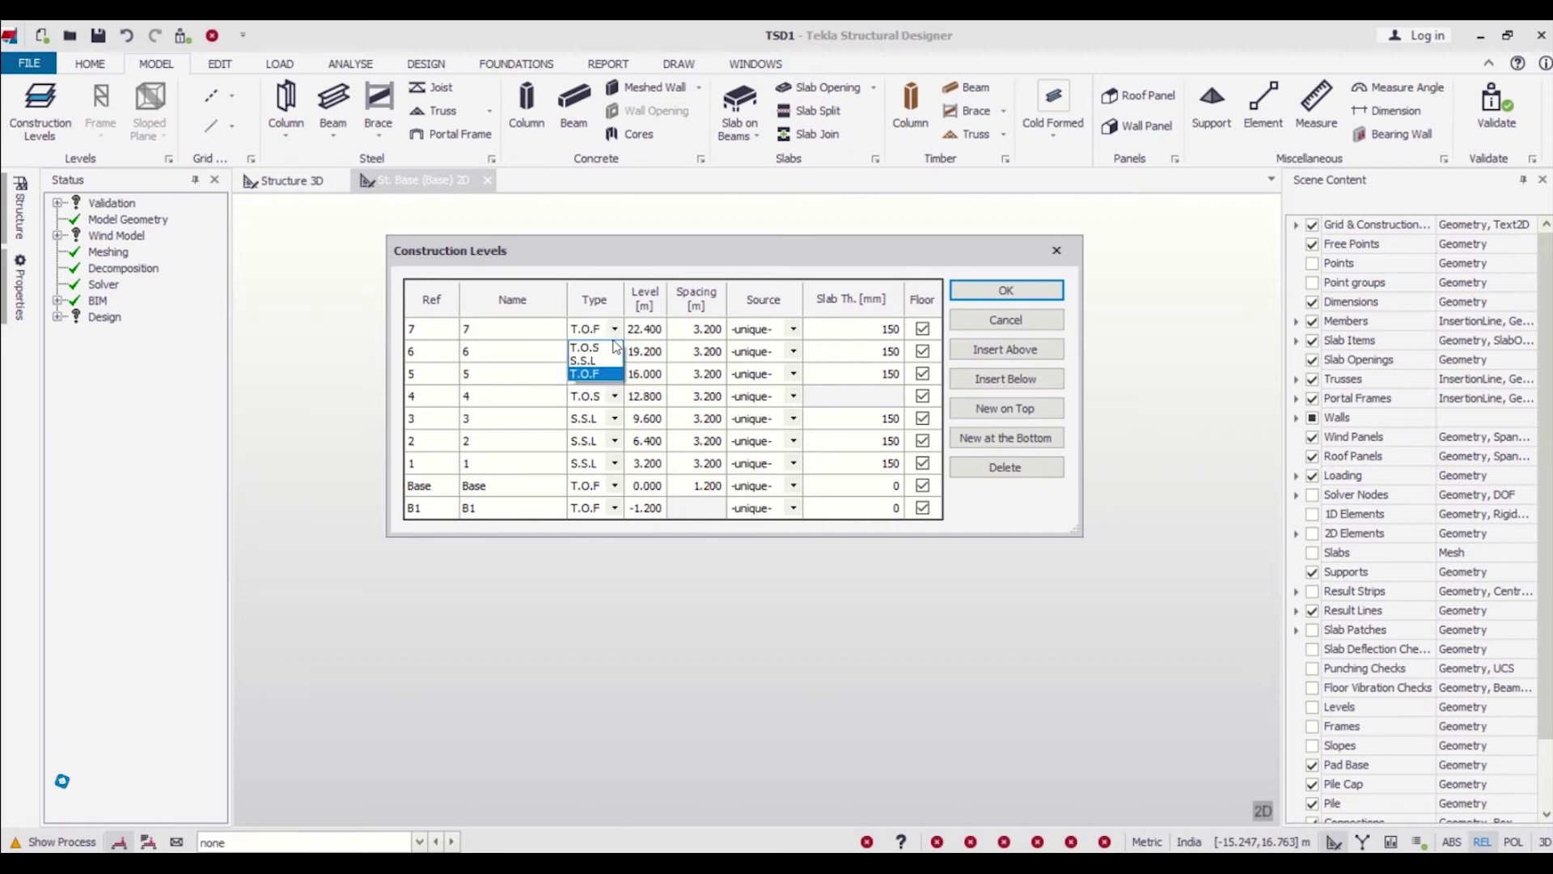
left_click(602, 362)
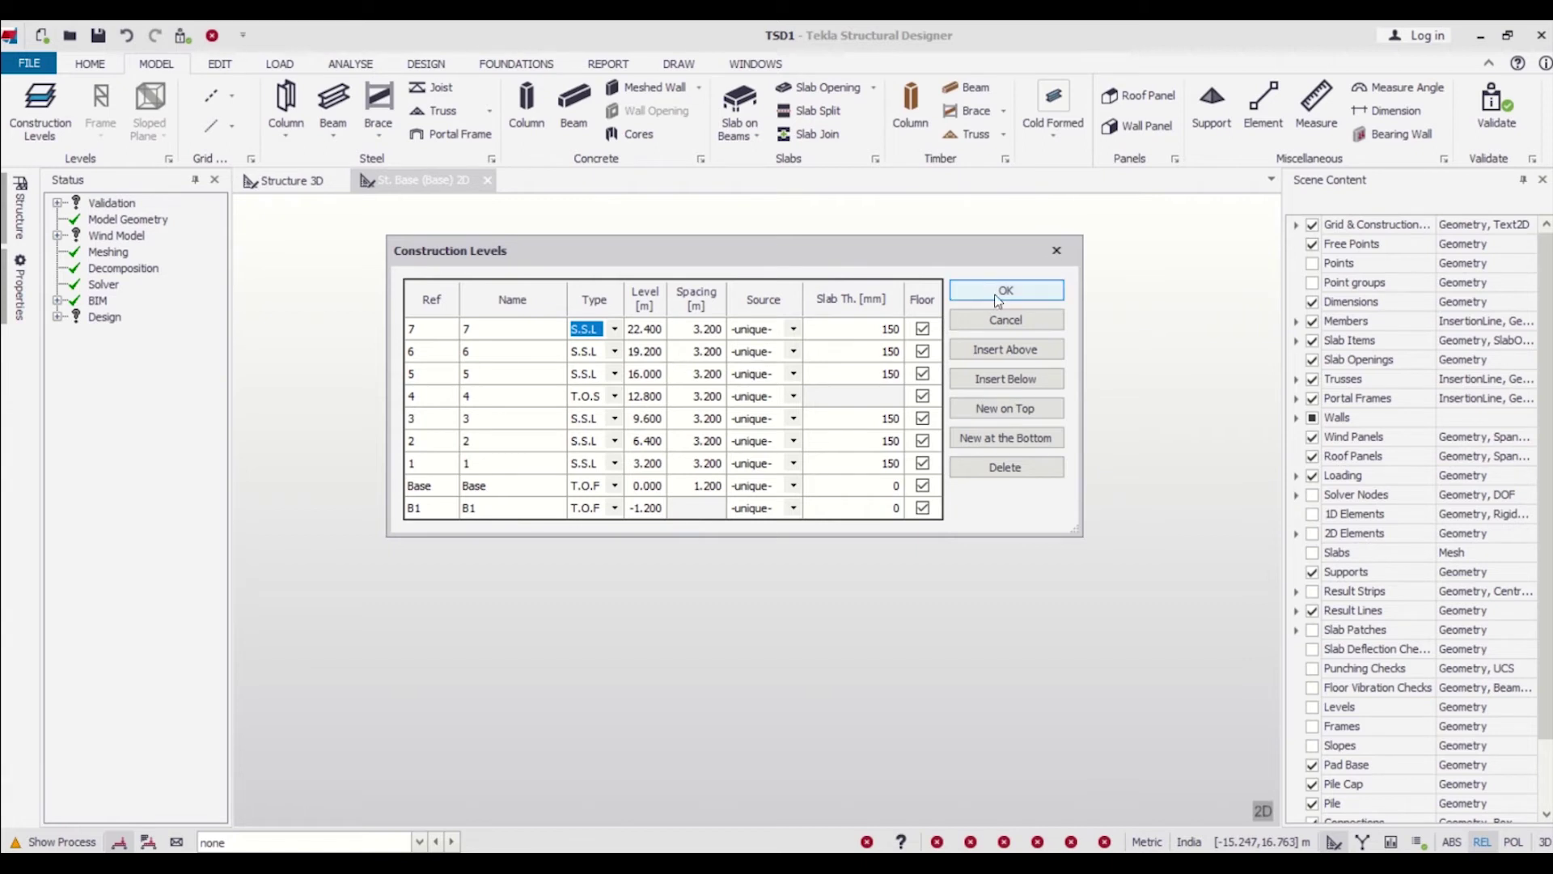
- Change level 4's Type to S.S.L with a 150 mm slab, then confirm the levels with OK
left_click(875, 397)
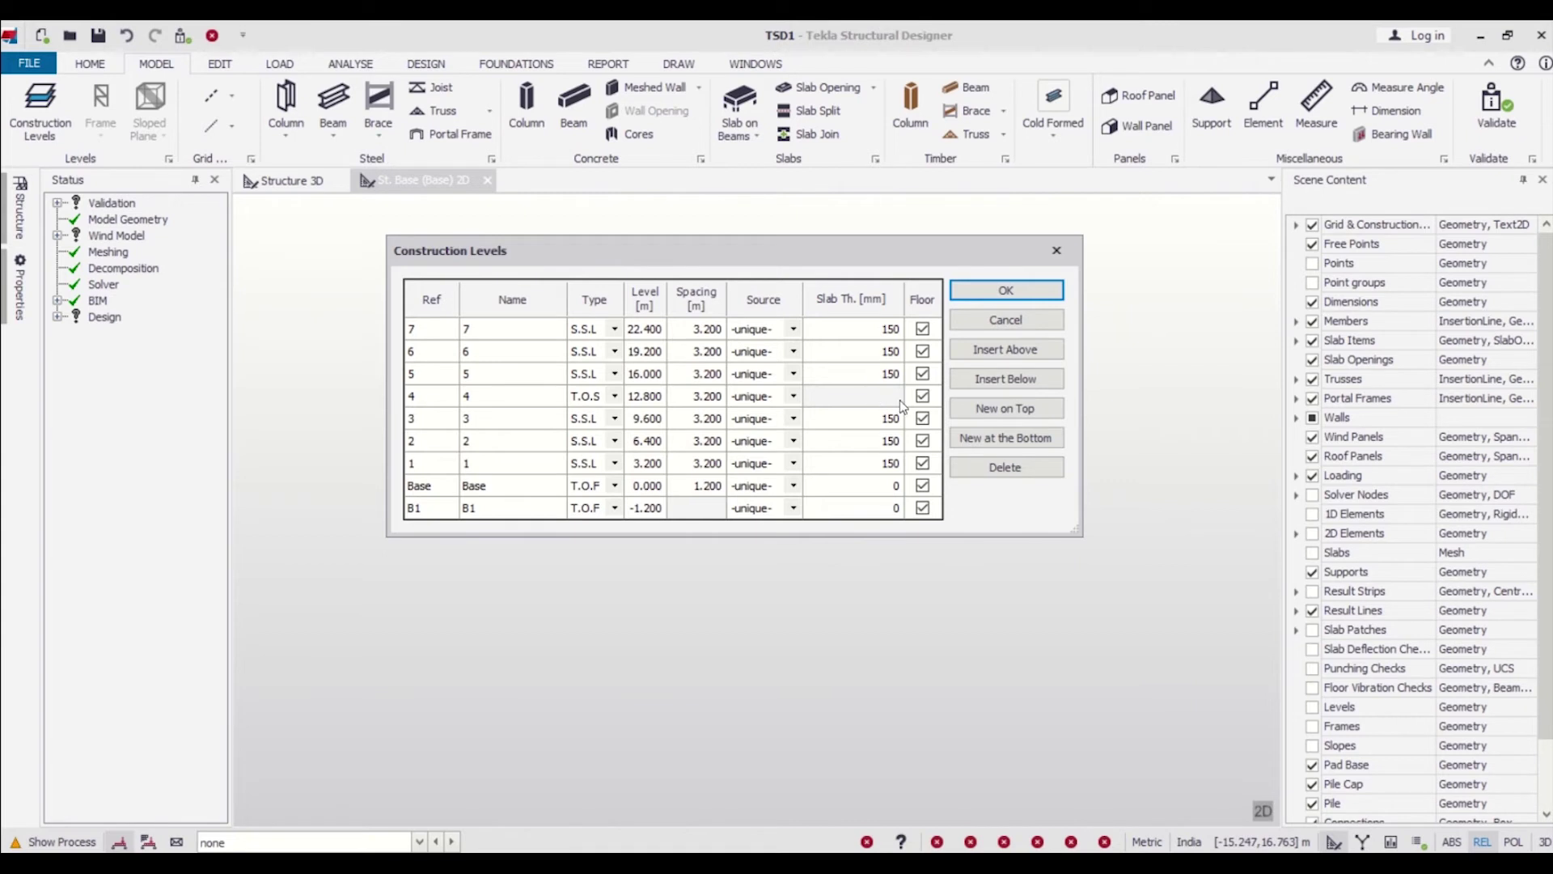
left_click(1006, 291)
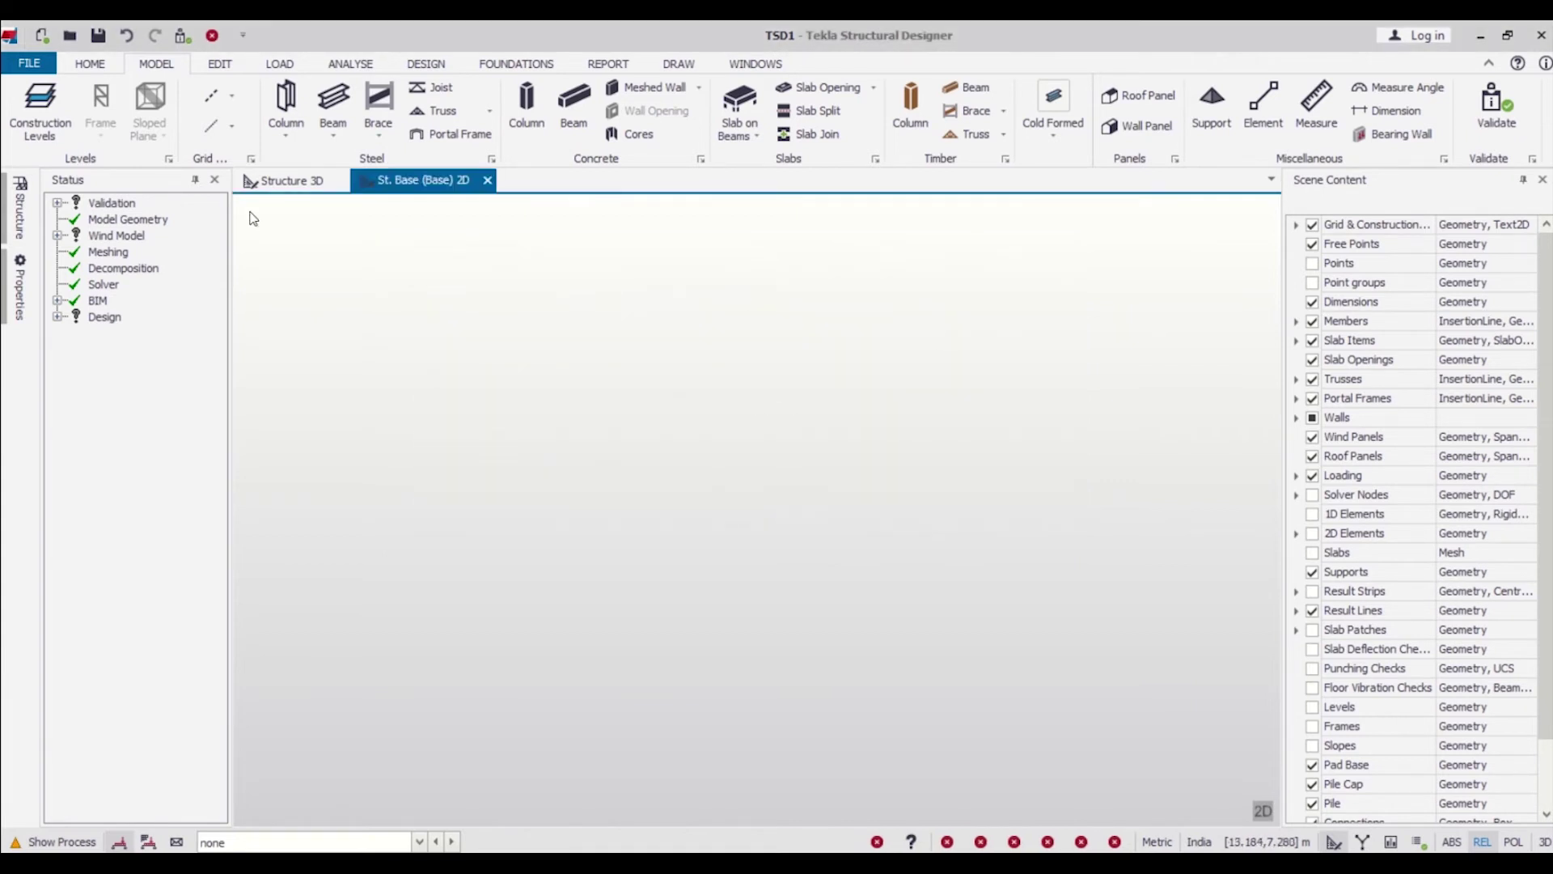
left_click(67, 111)
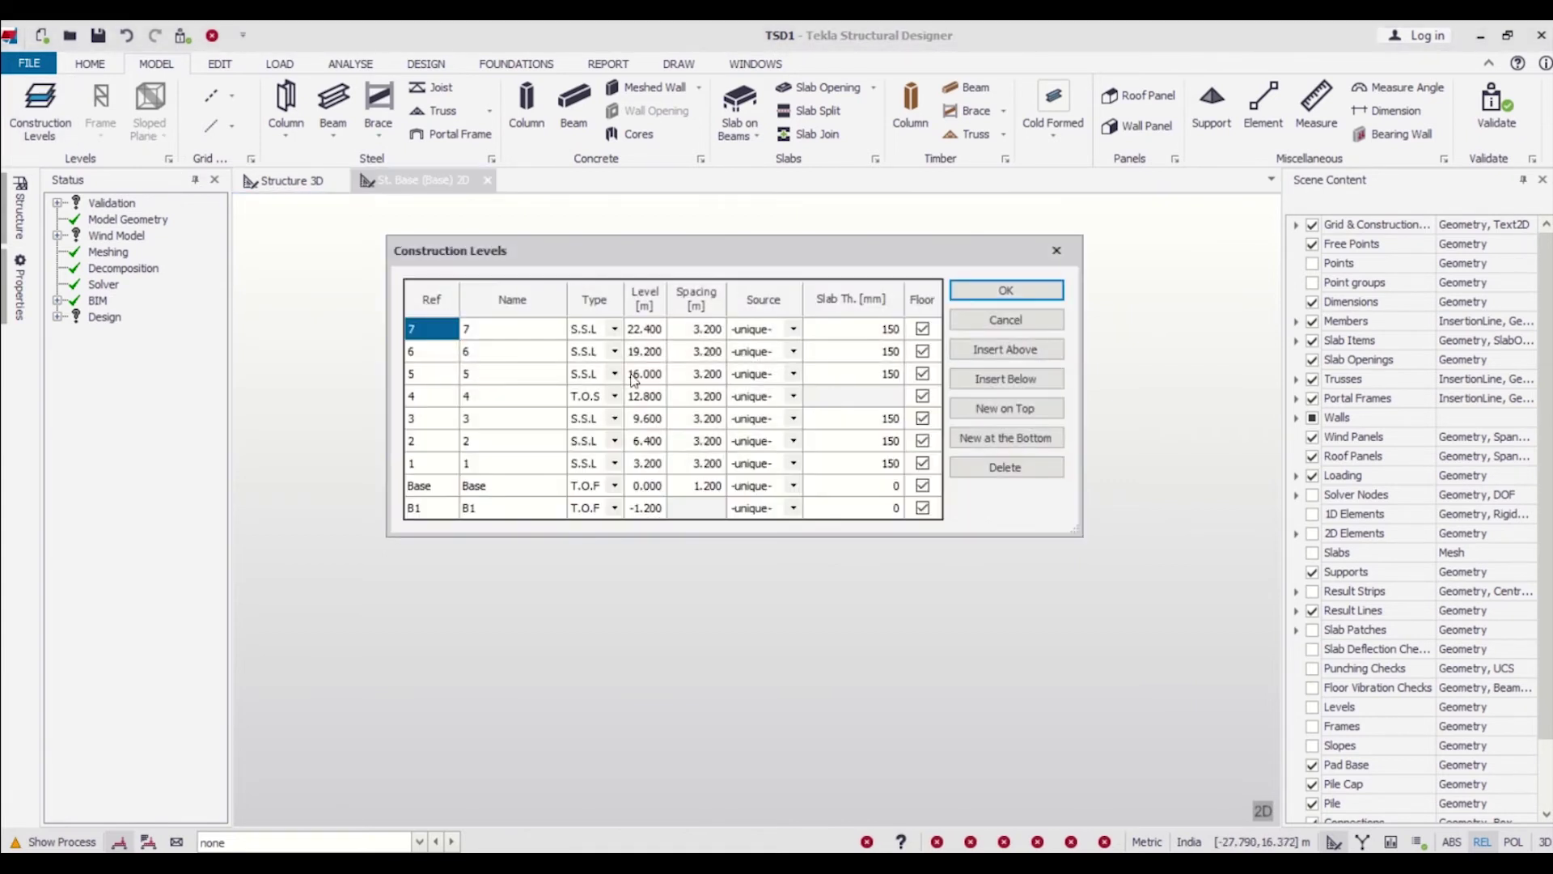
left_click(422, 396)
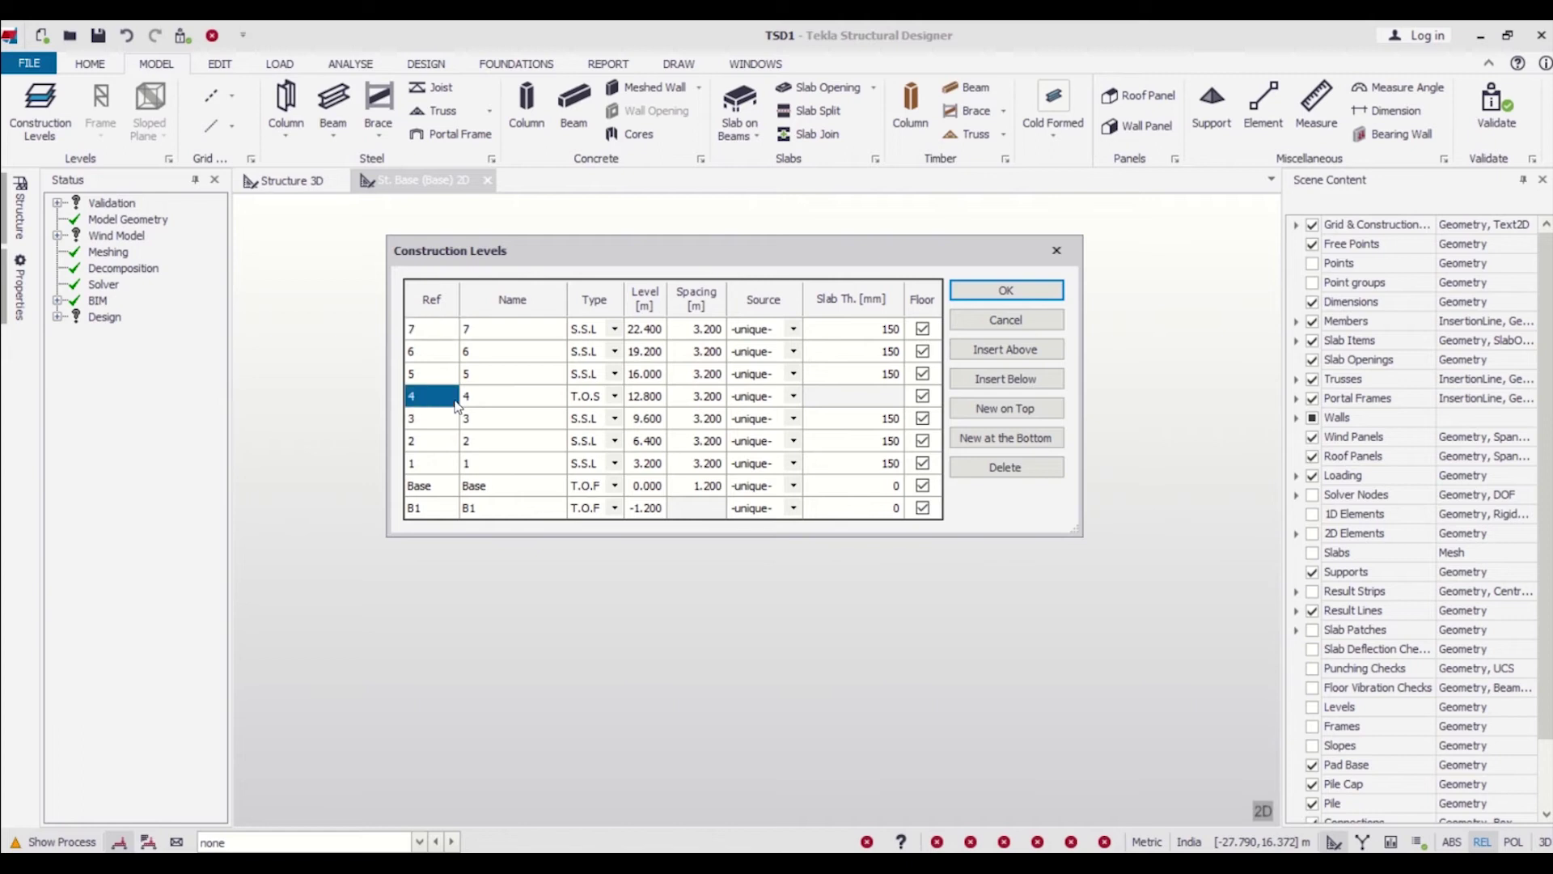
left_click(599, 395)
key("s")
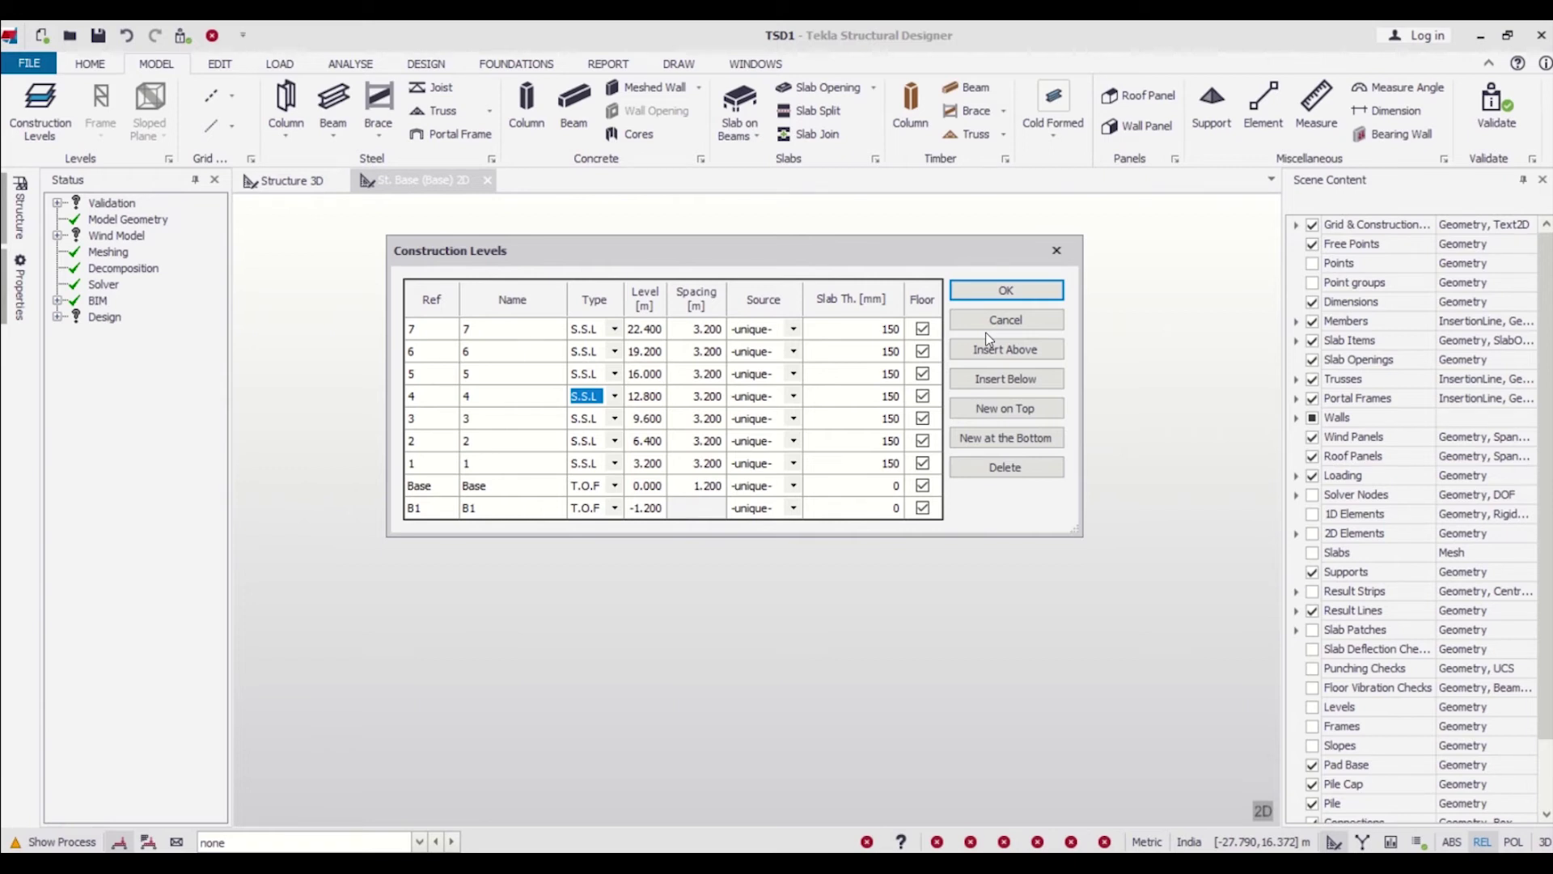
left_click(1005, 290)
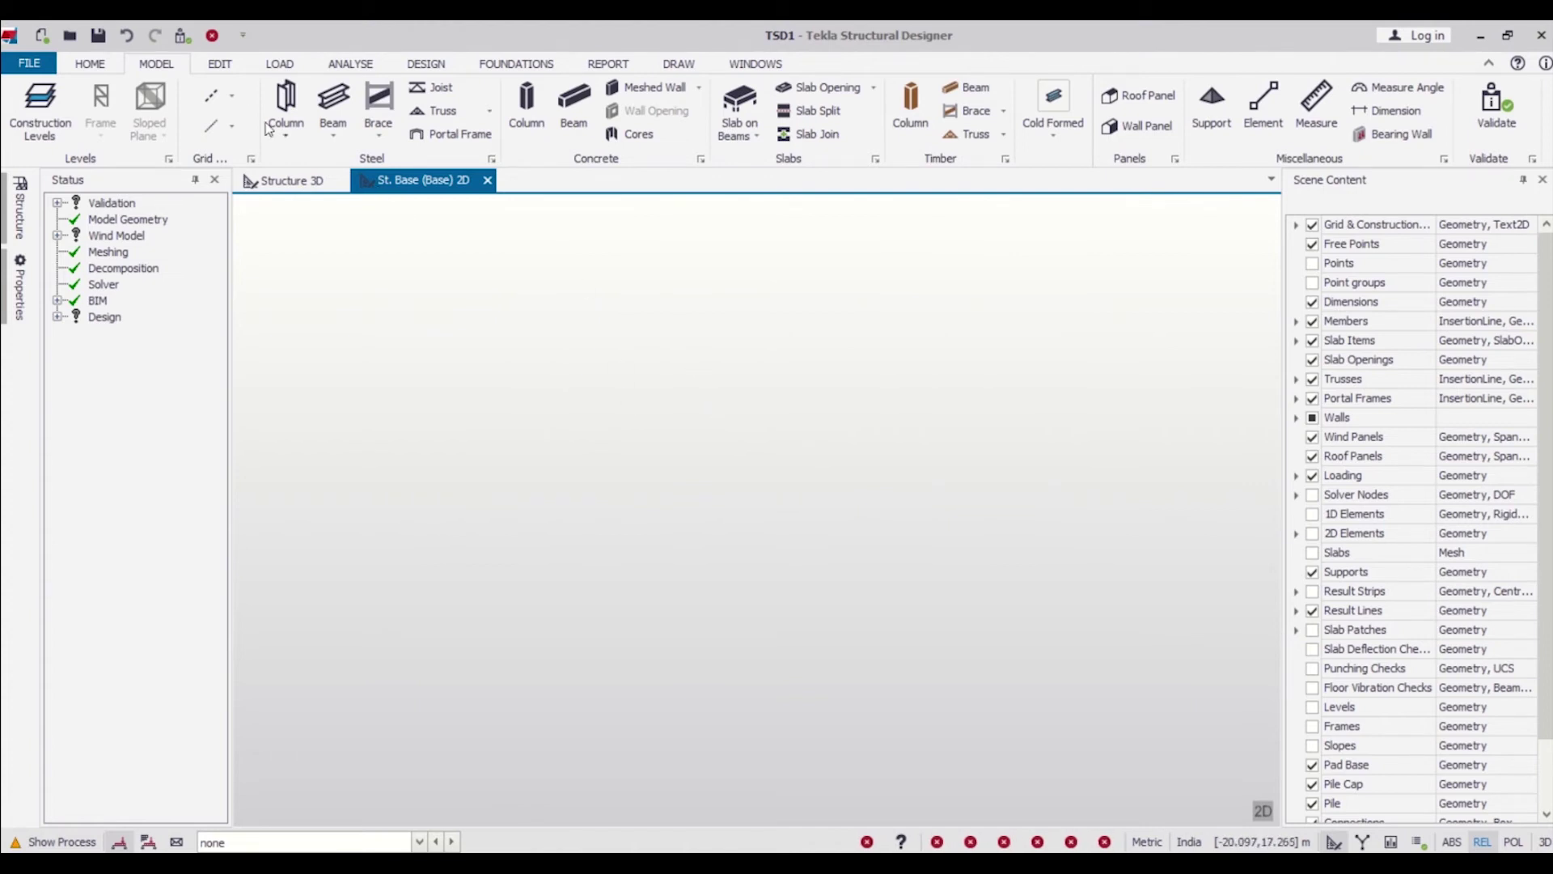
- Import DXF from the Grid menu, opening 'Beam column plan' from Desktop > Workshop > WS 3
left_click(232, 95)
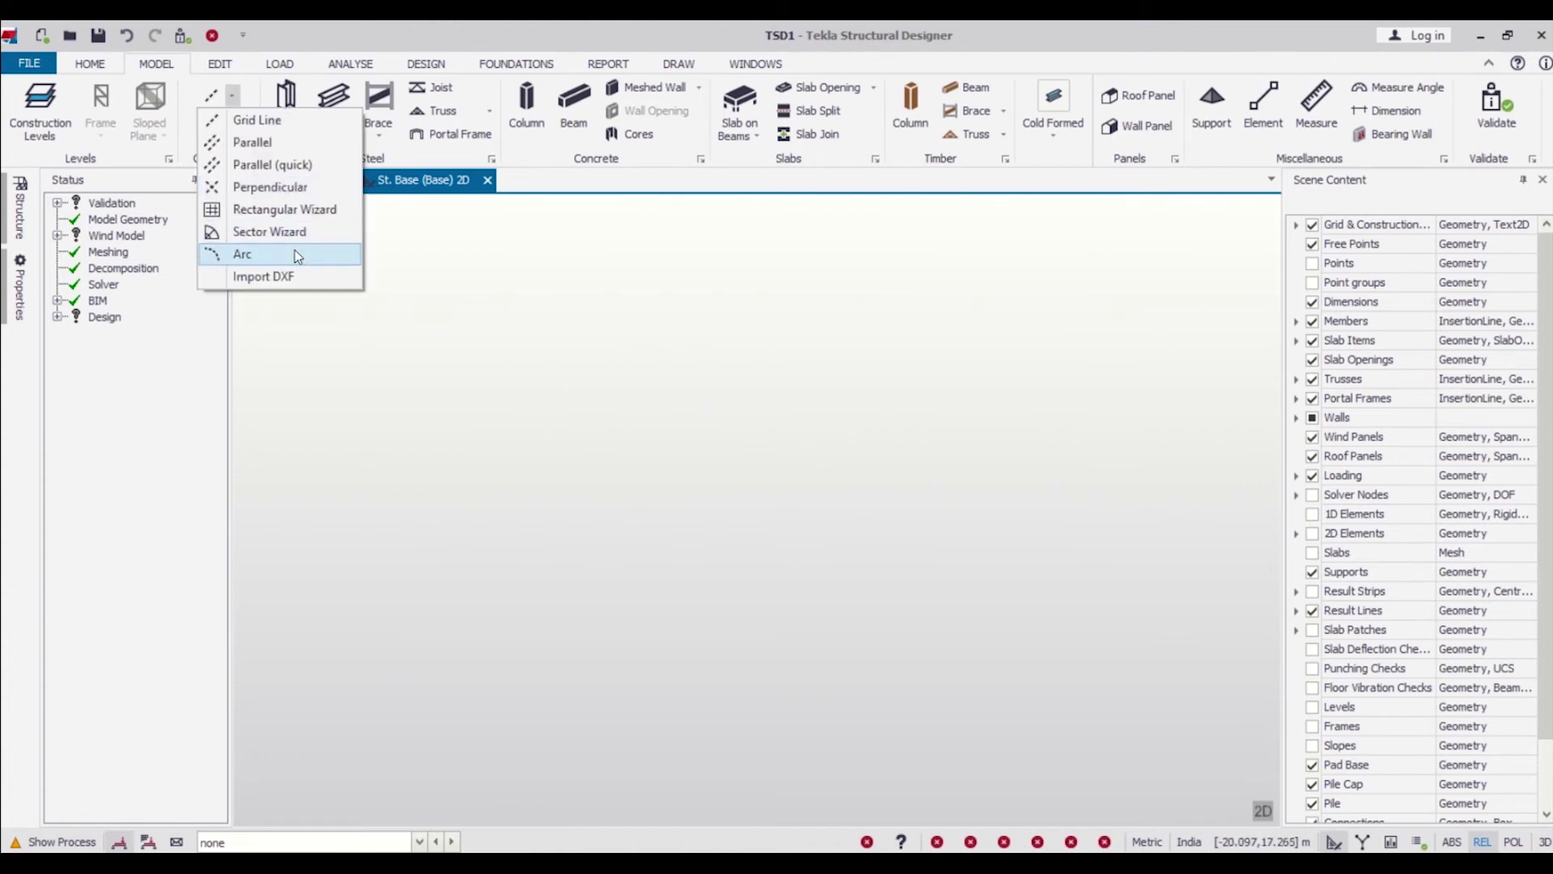
left_click(288, 276)
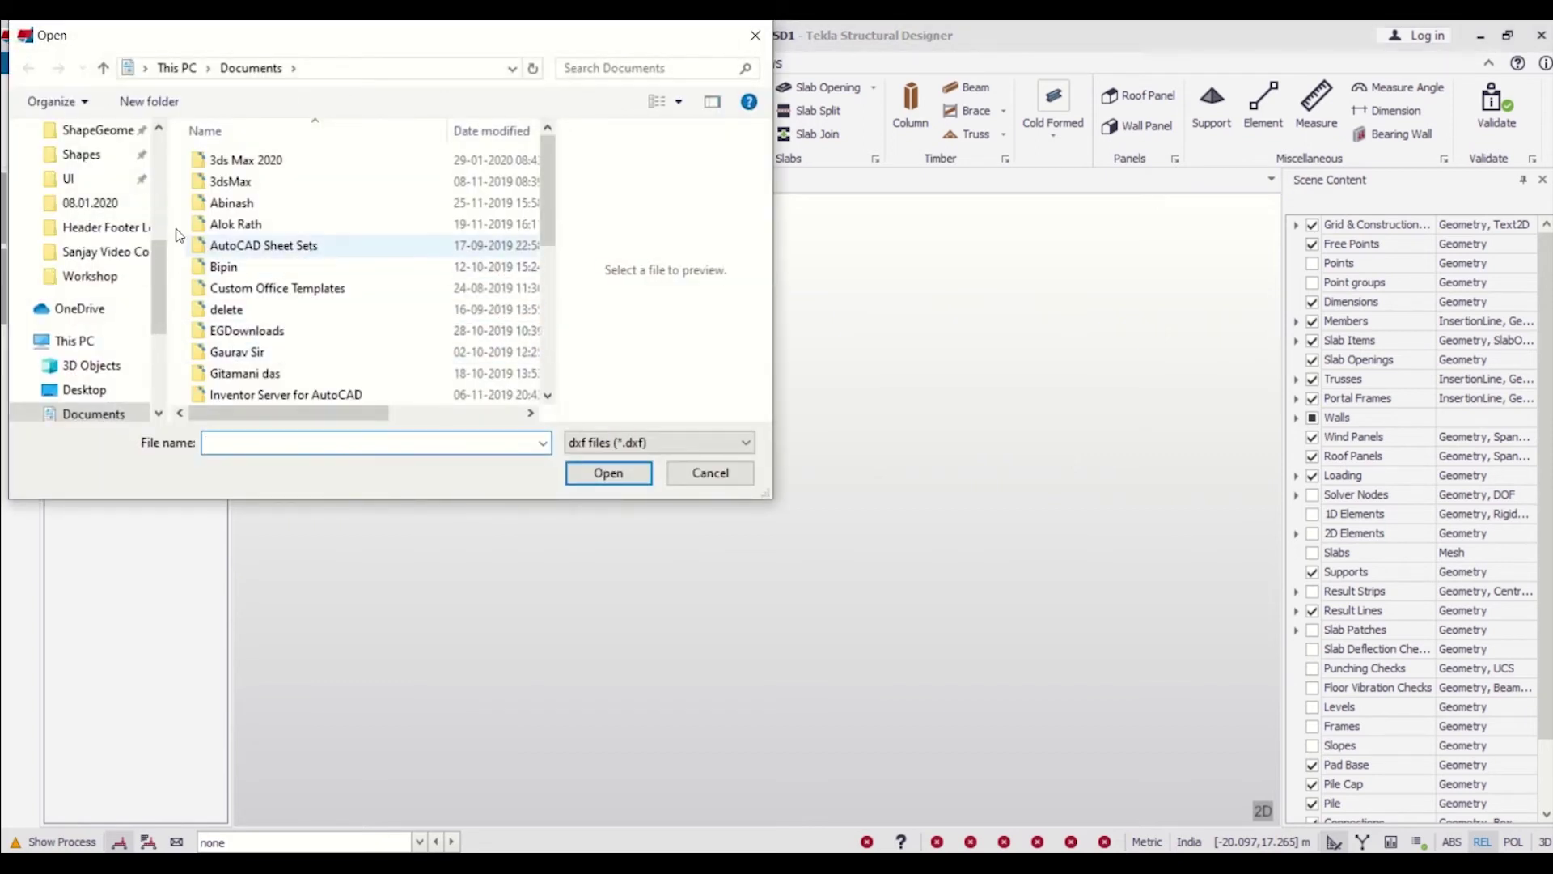
scroll(113, 264, "up", 3)
scroll(114, 265, "up", 3)
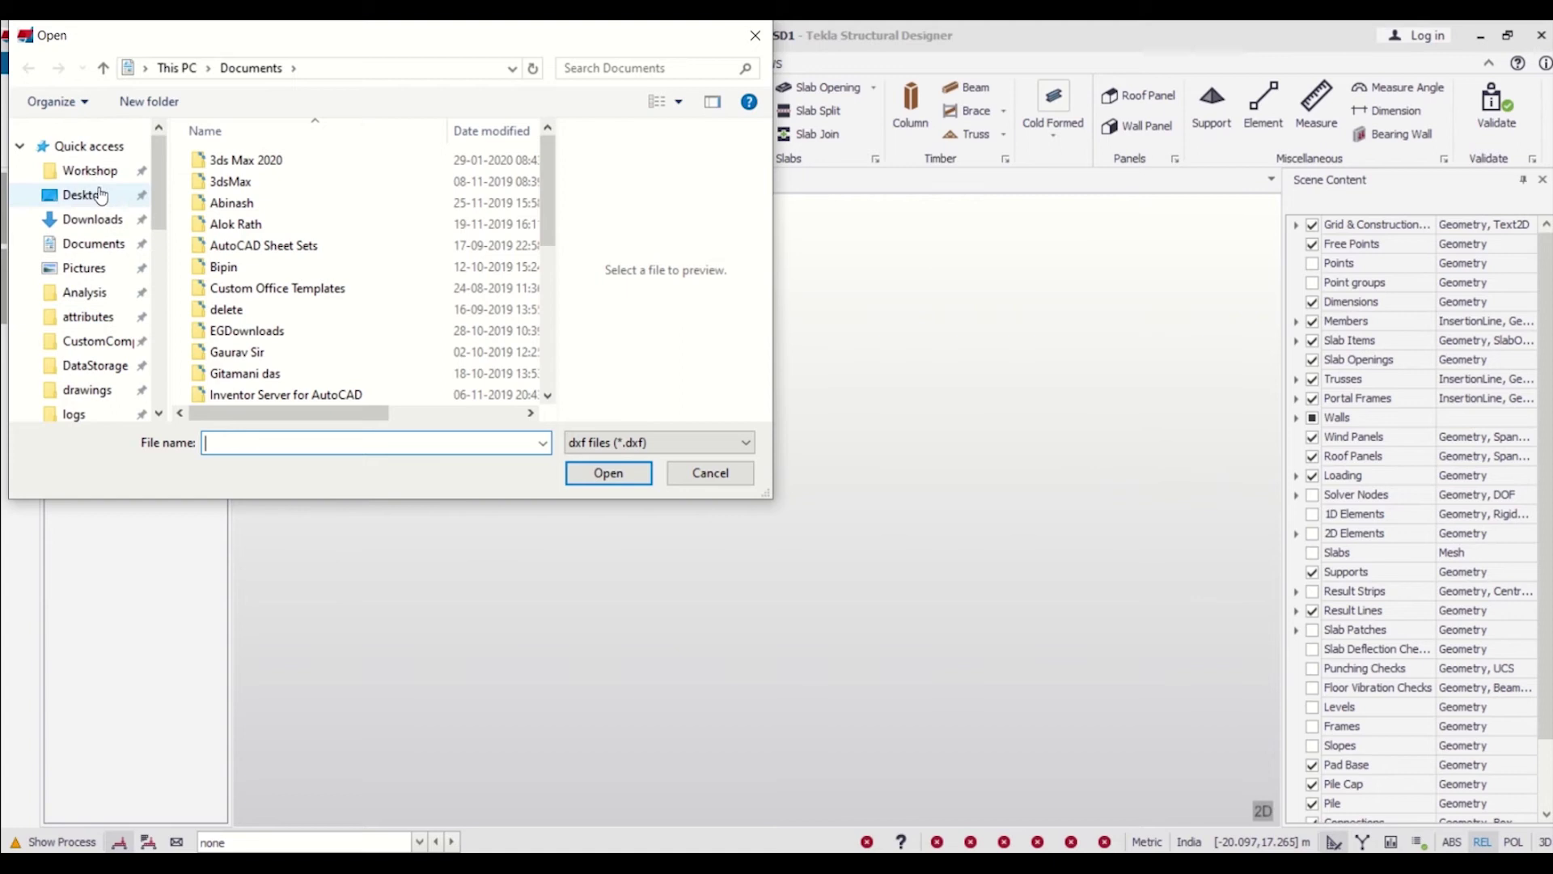
left_click(89, 195)
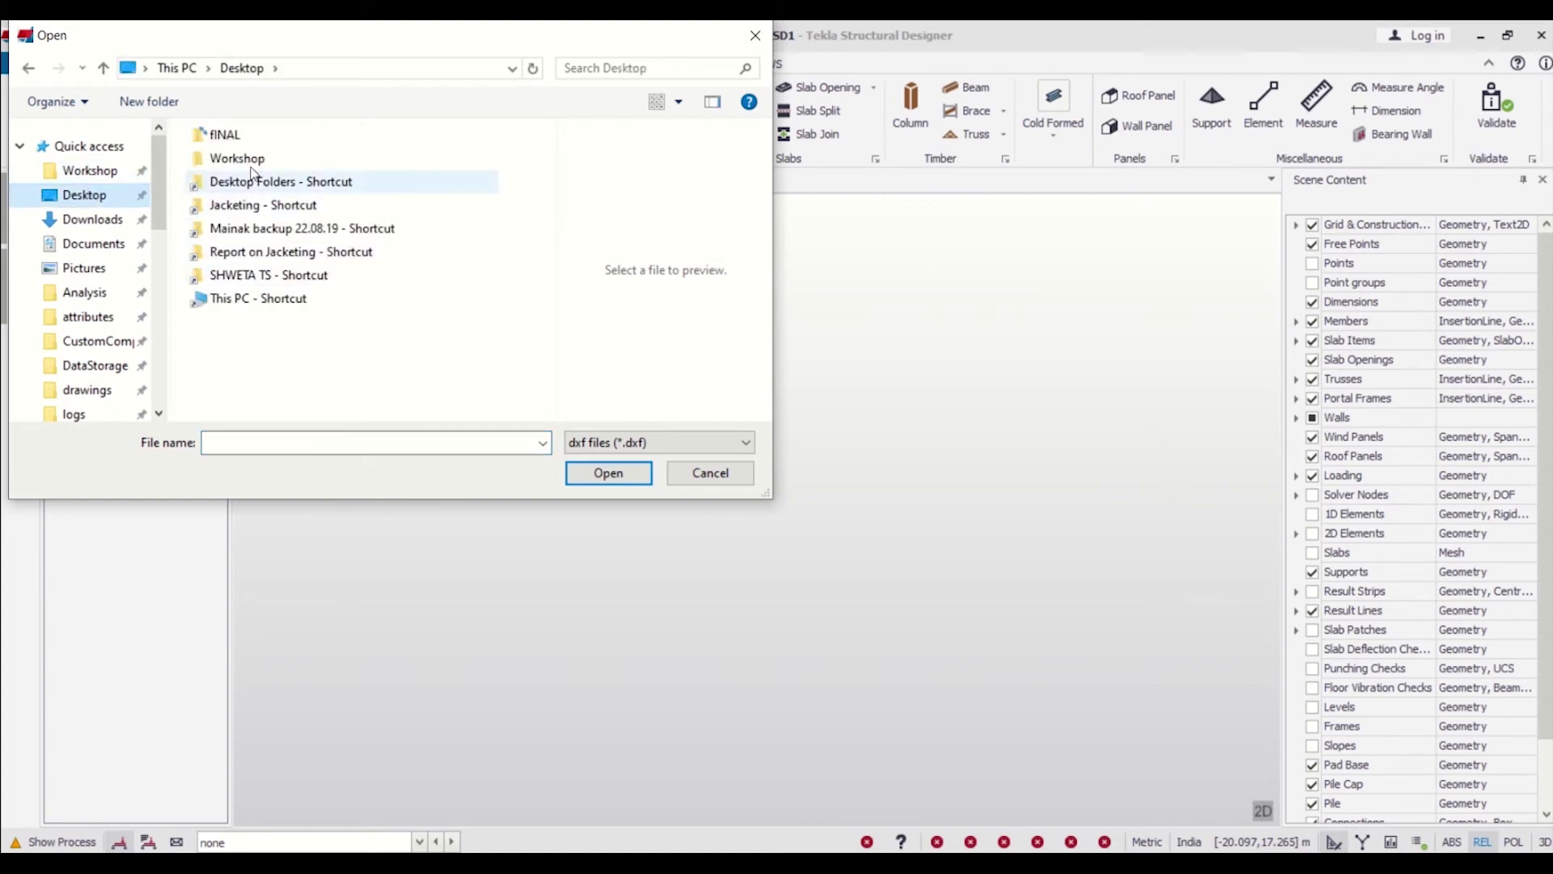
double_click(253, 158)
left_click(253, 162)
double_click(252, 162)
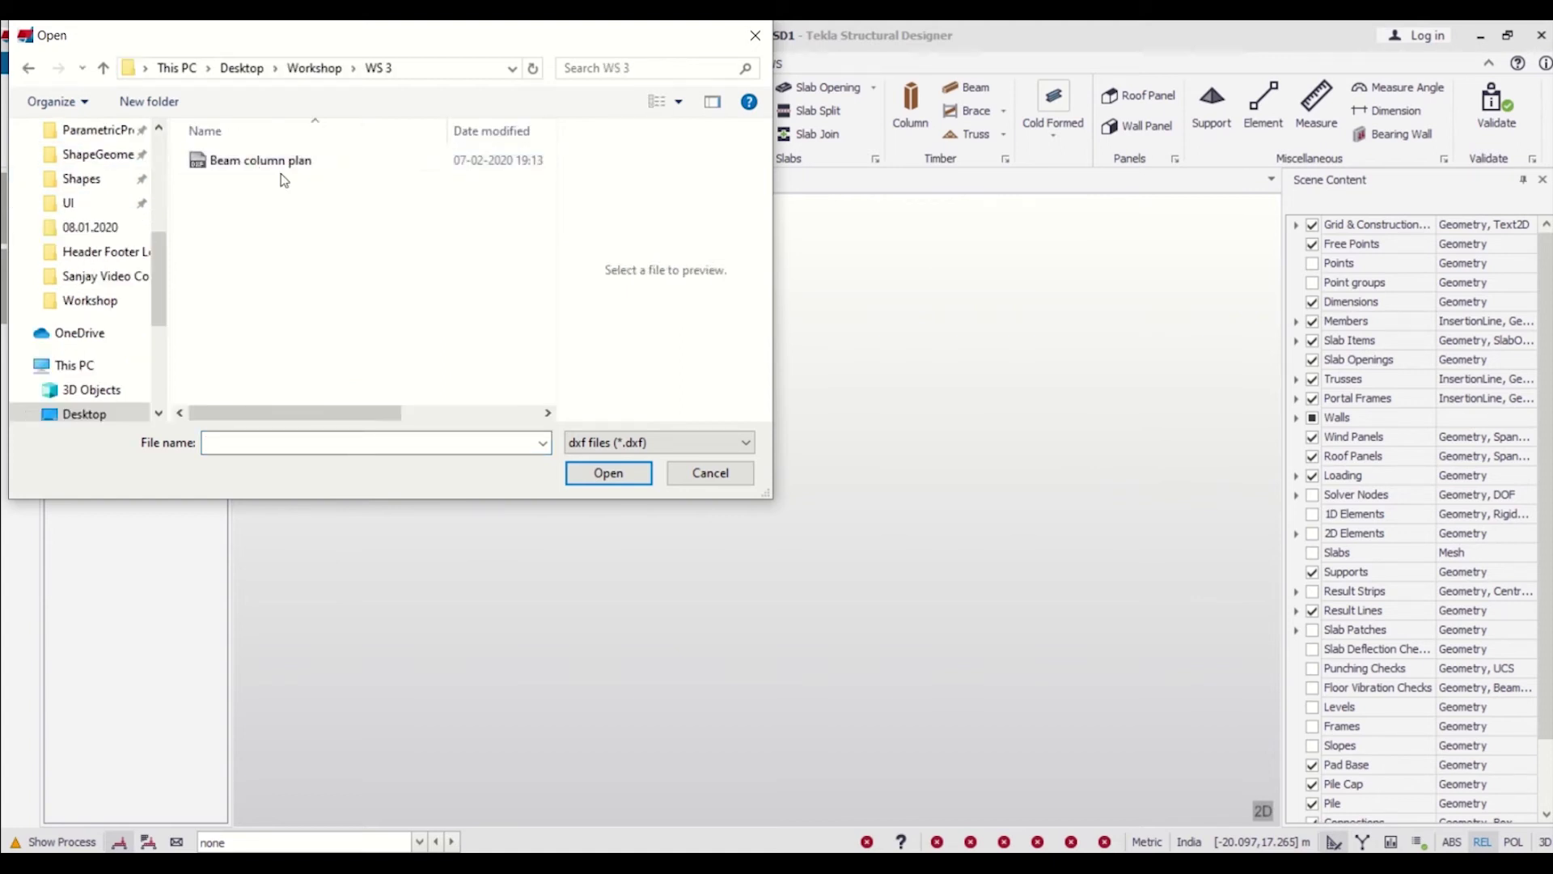
left_click(287, 165)
left_click(608, 473)
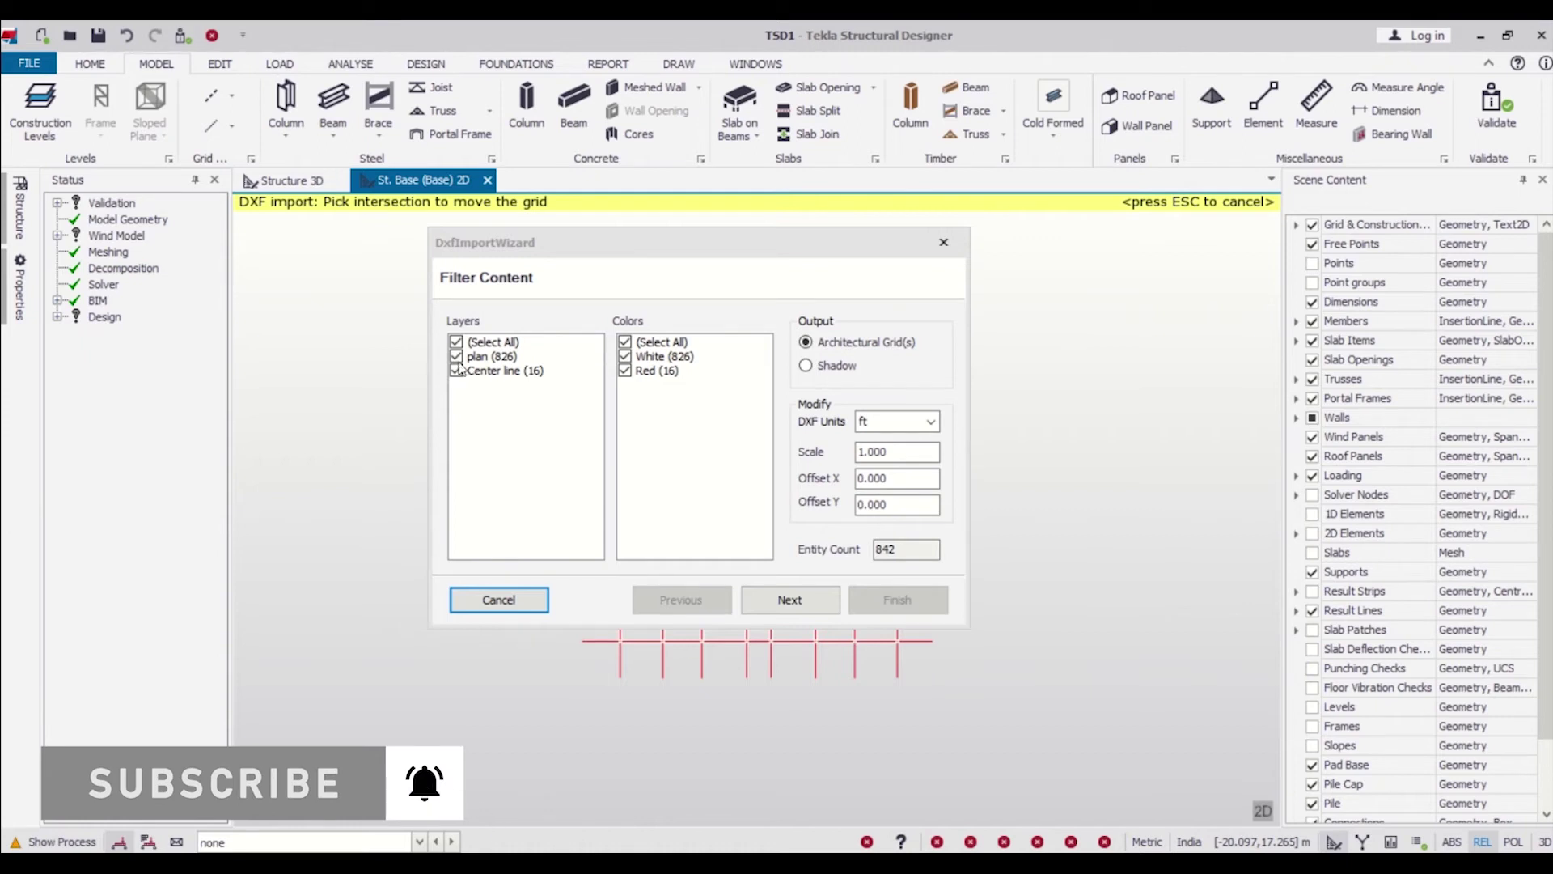
- Exclude the plan layer and set the DXF units to mm
left_click(456, 357)
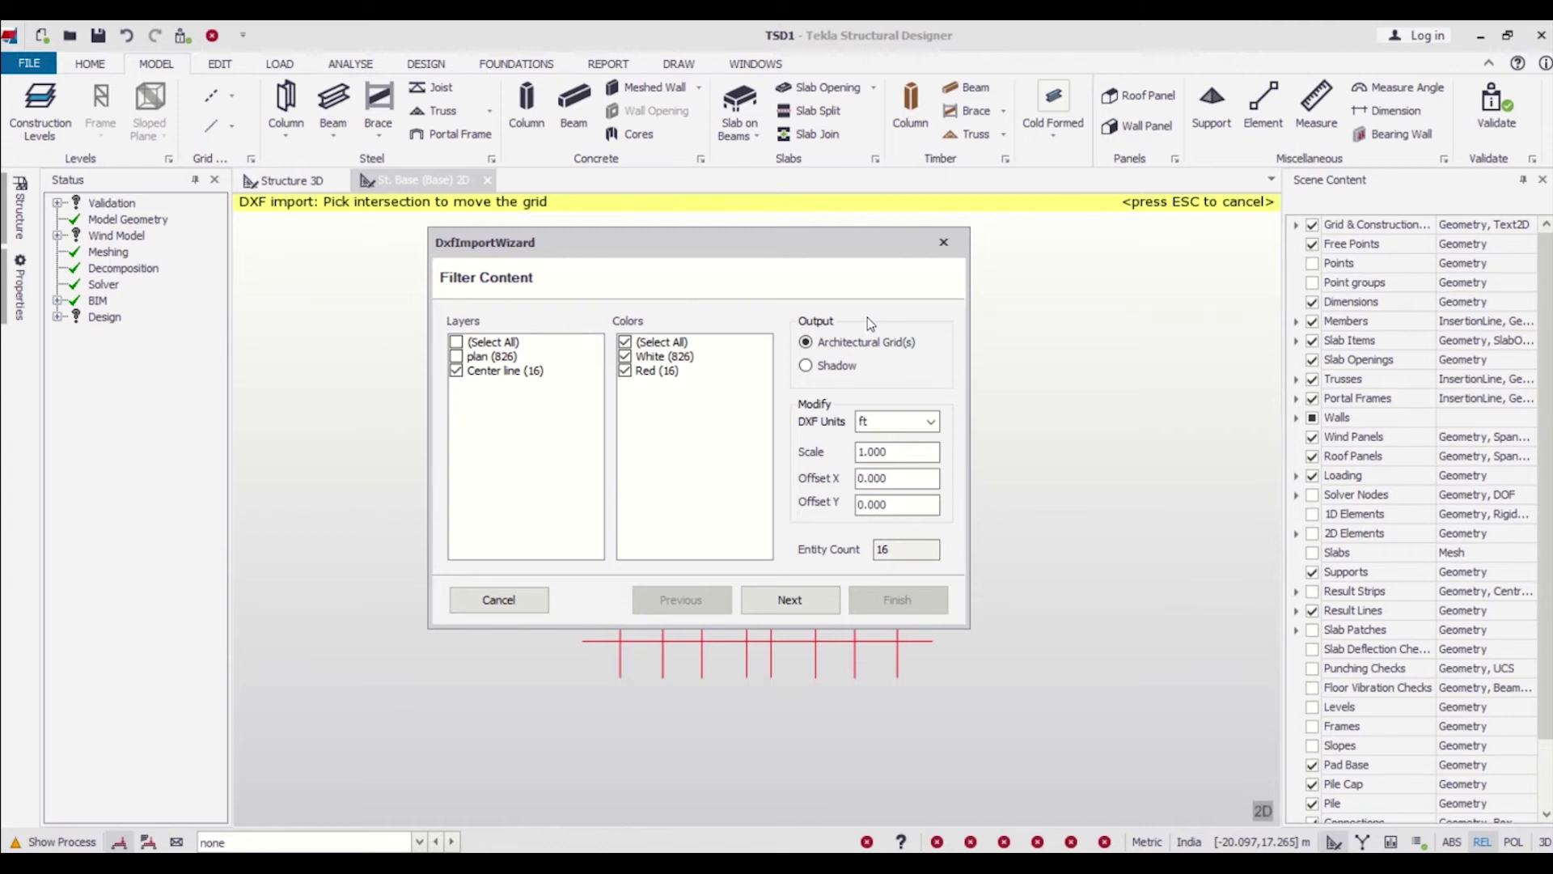
left_click(894, 421)
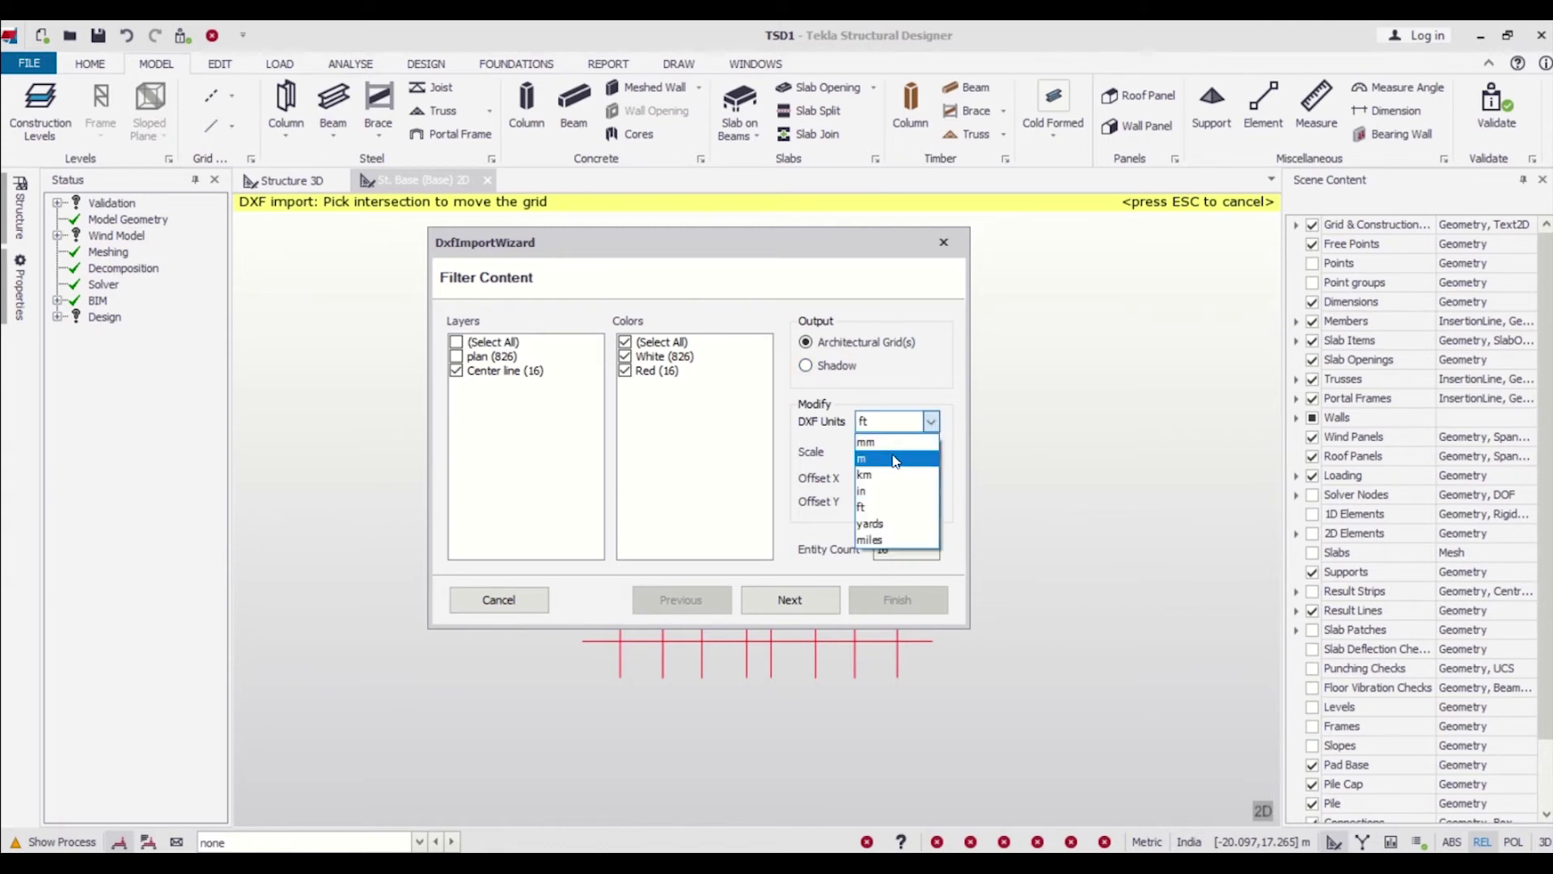
left_click(884, 445)
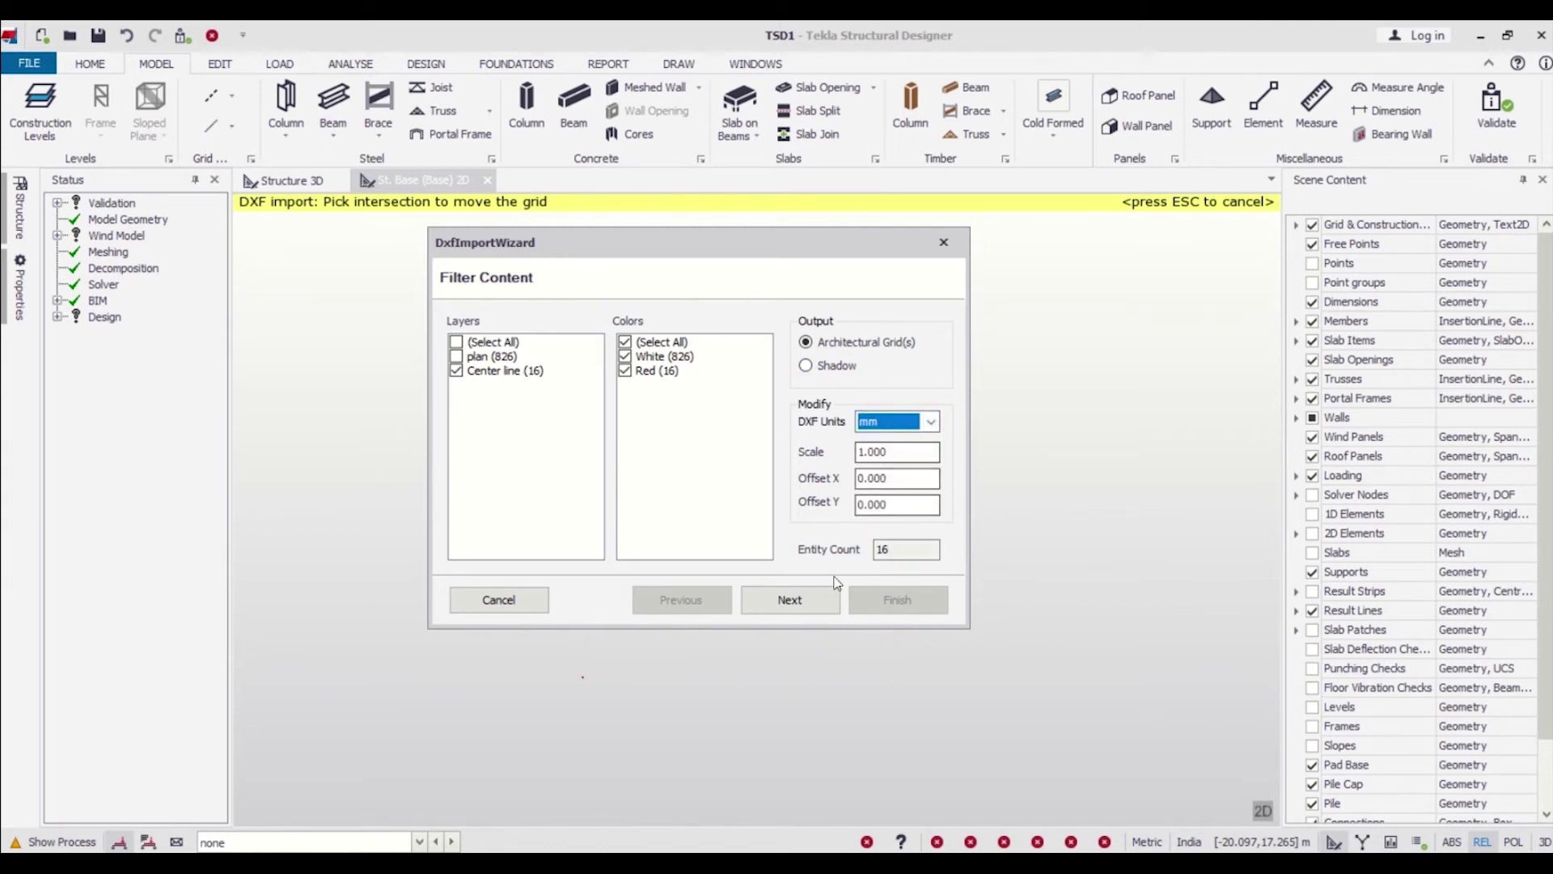
left_click(795, 605)
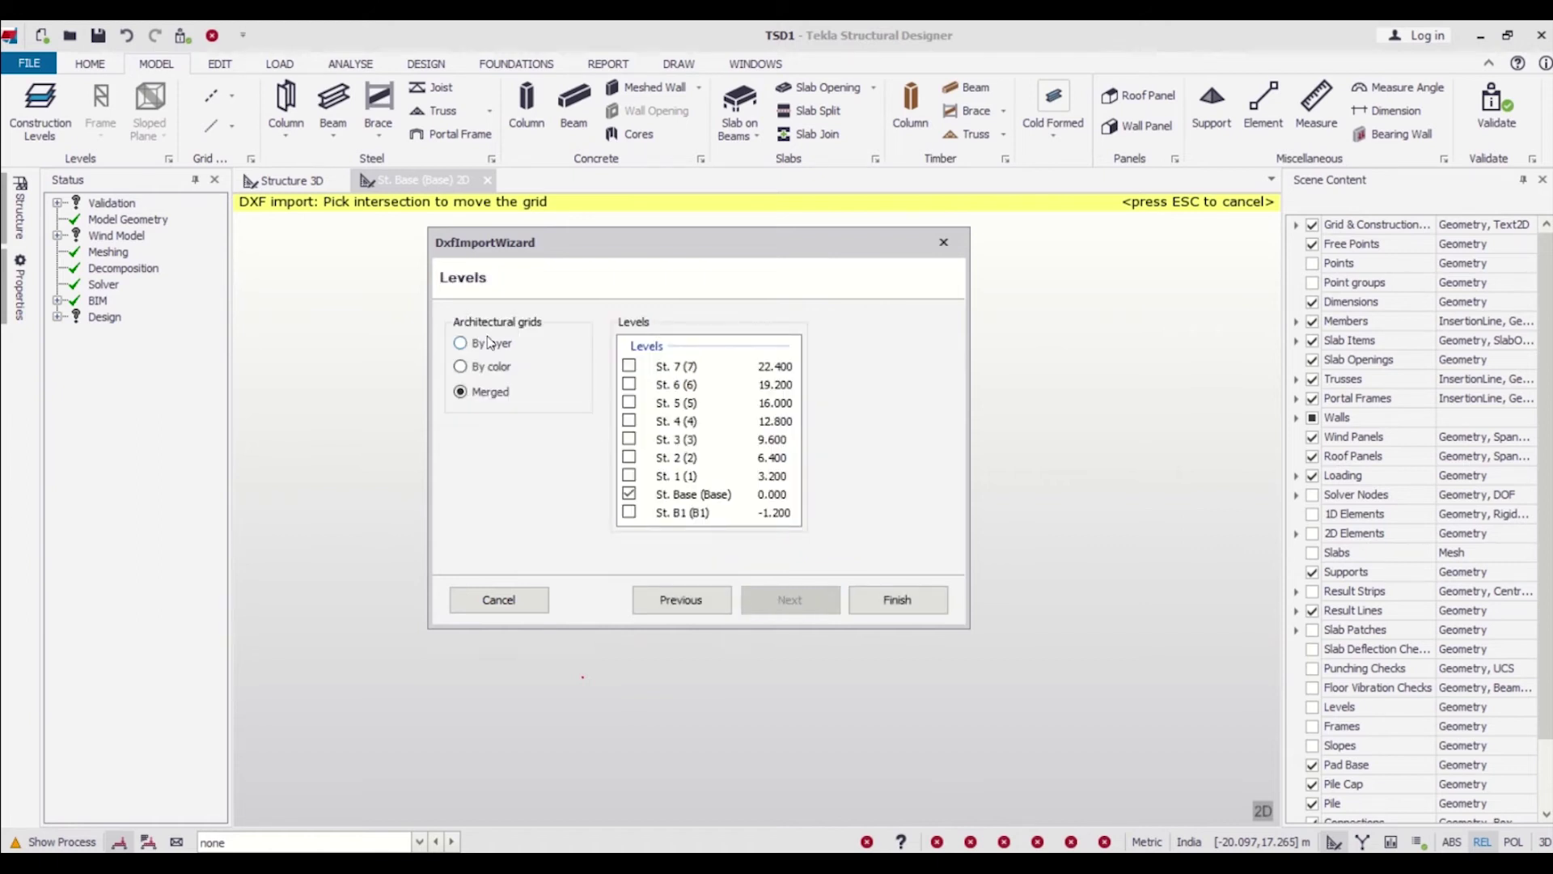
- Create the grids by layer on all levels B1 through 7 and finish the import
left_click(489, 342)
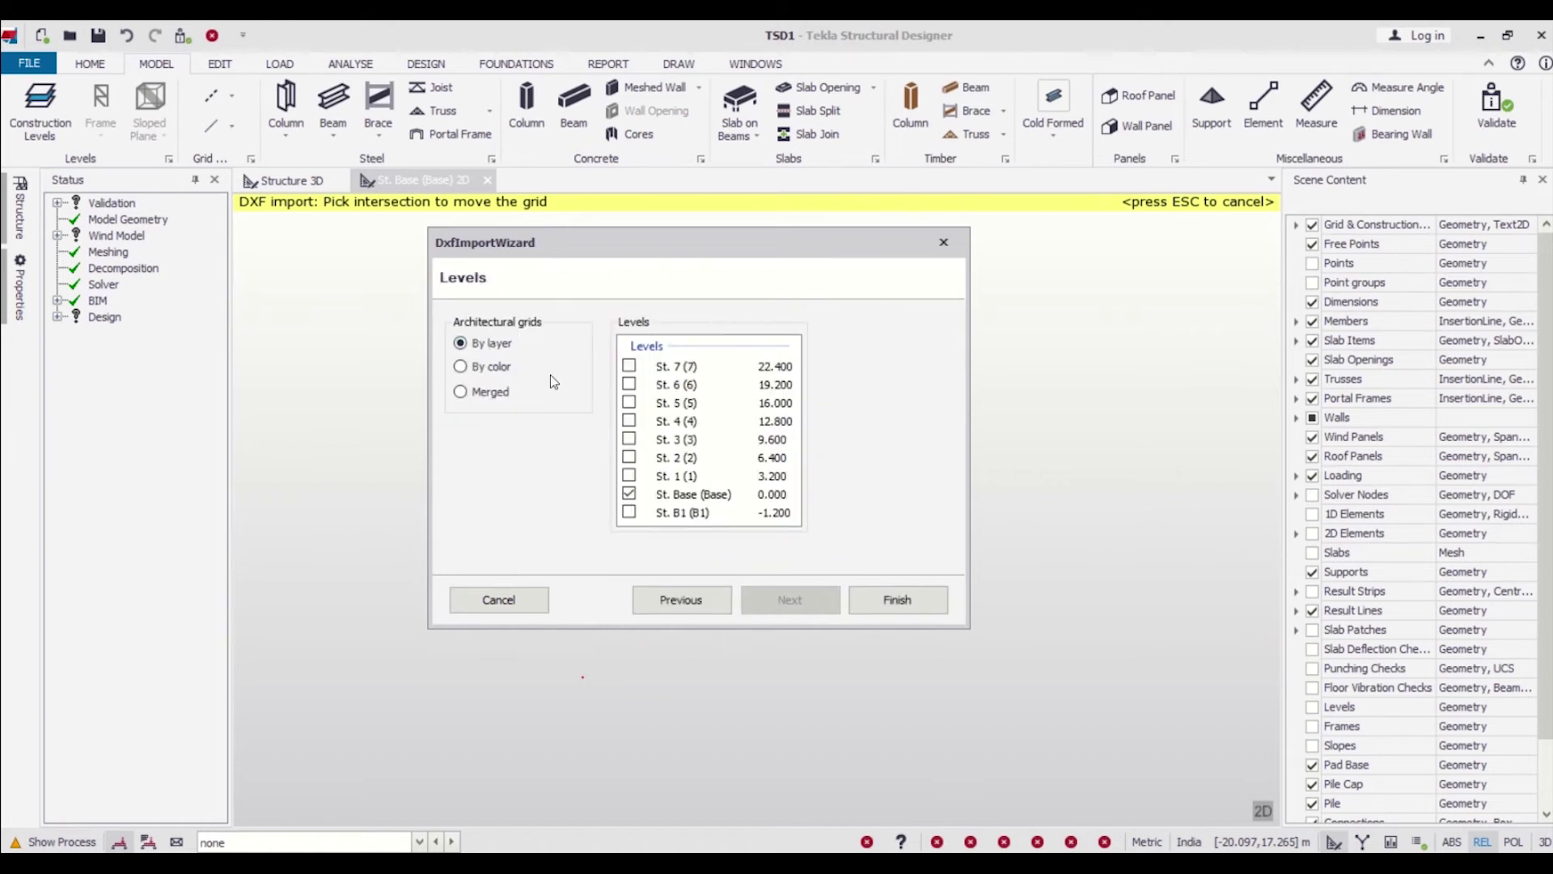
left_click(630, 512)
left_click(630, 475)
left_click(629, 457)
left_click(629, 439)
left_click(630, 420)
left_click(629, 403)
left_click(627, 388)
left_click(629, 366)
left_click(630, 383)
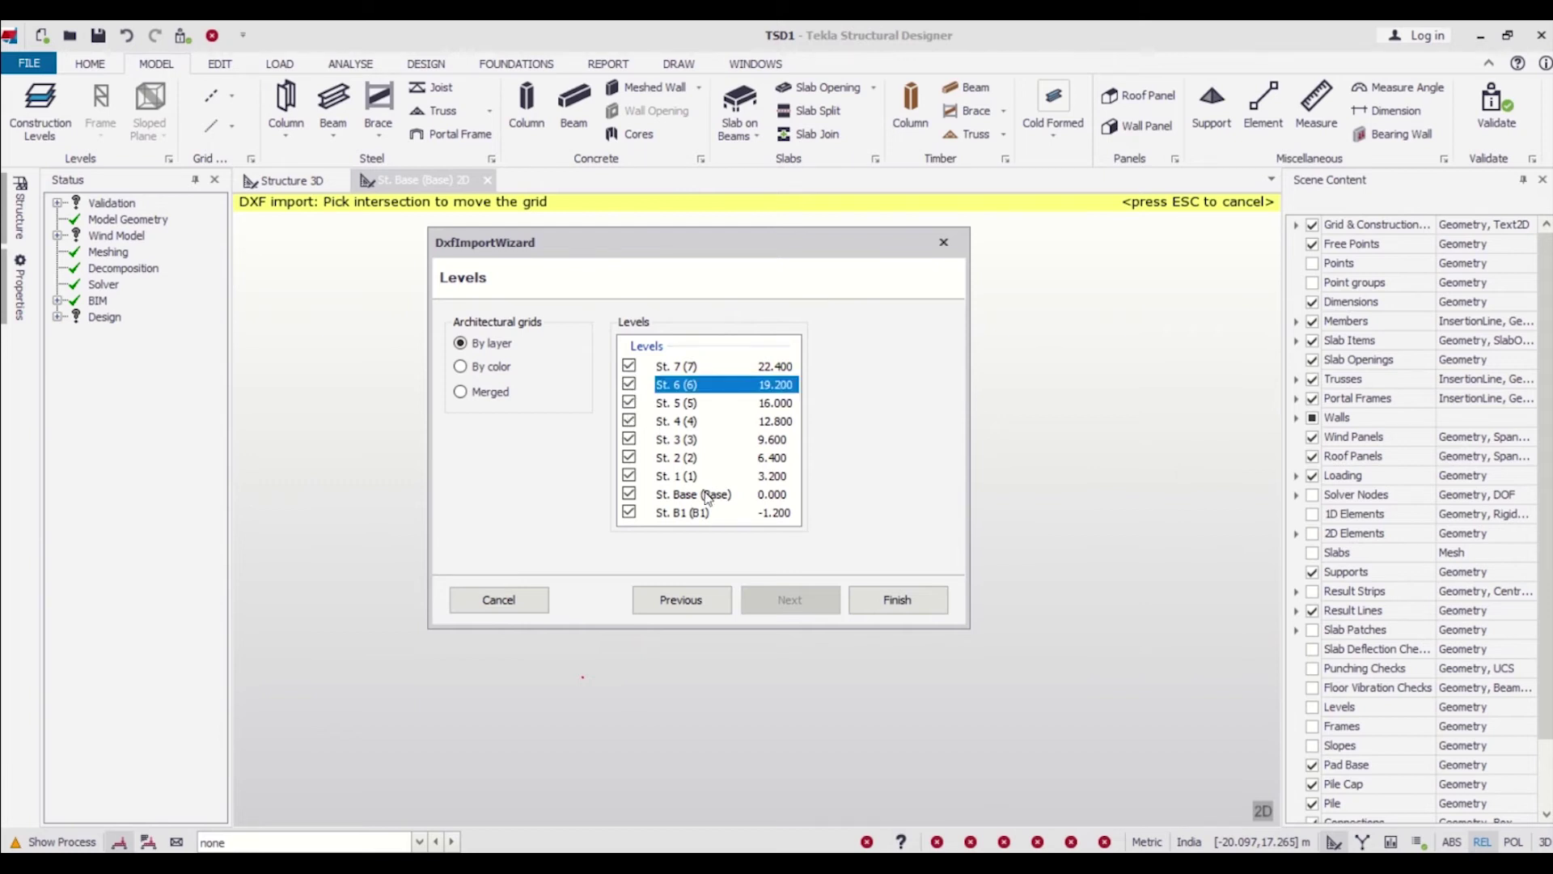
left_click(884, 596)
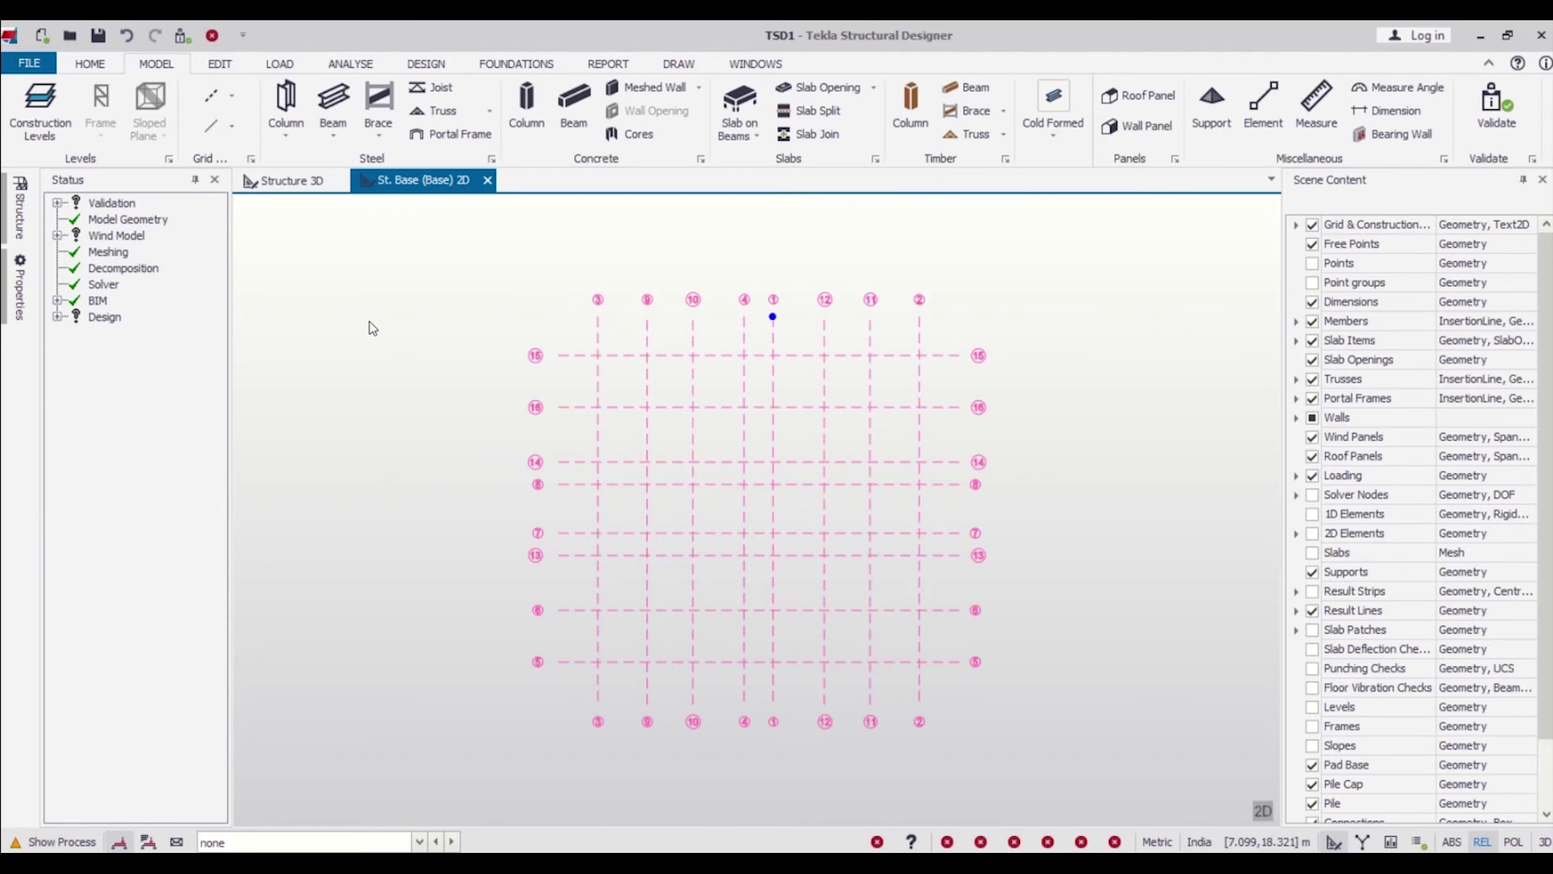
- Start another DXF import and open the 'Beam column plan' file
left_click(232, 96)
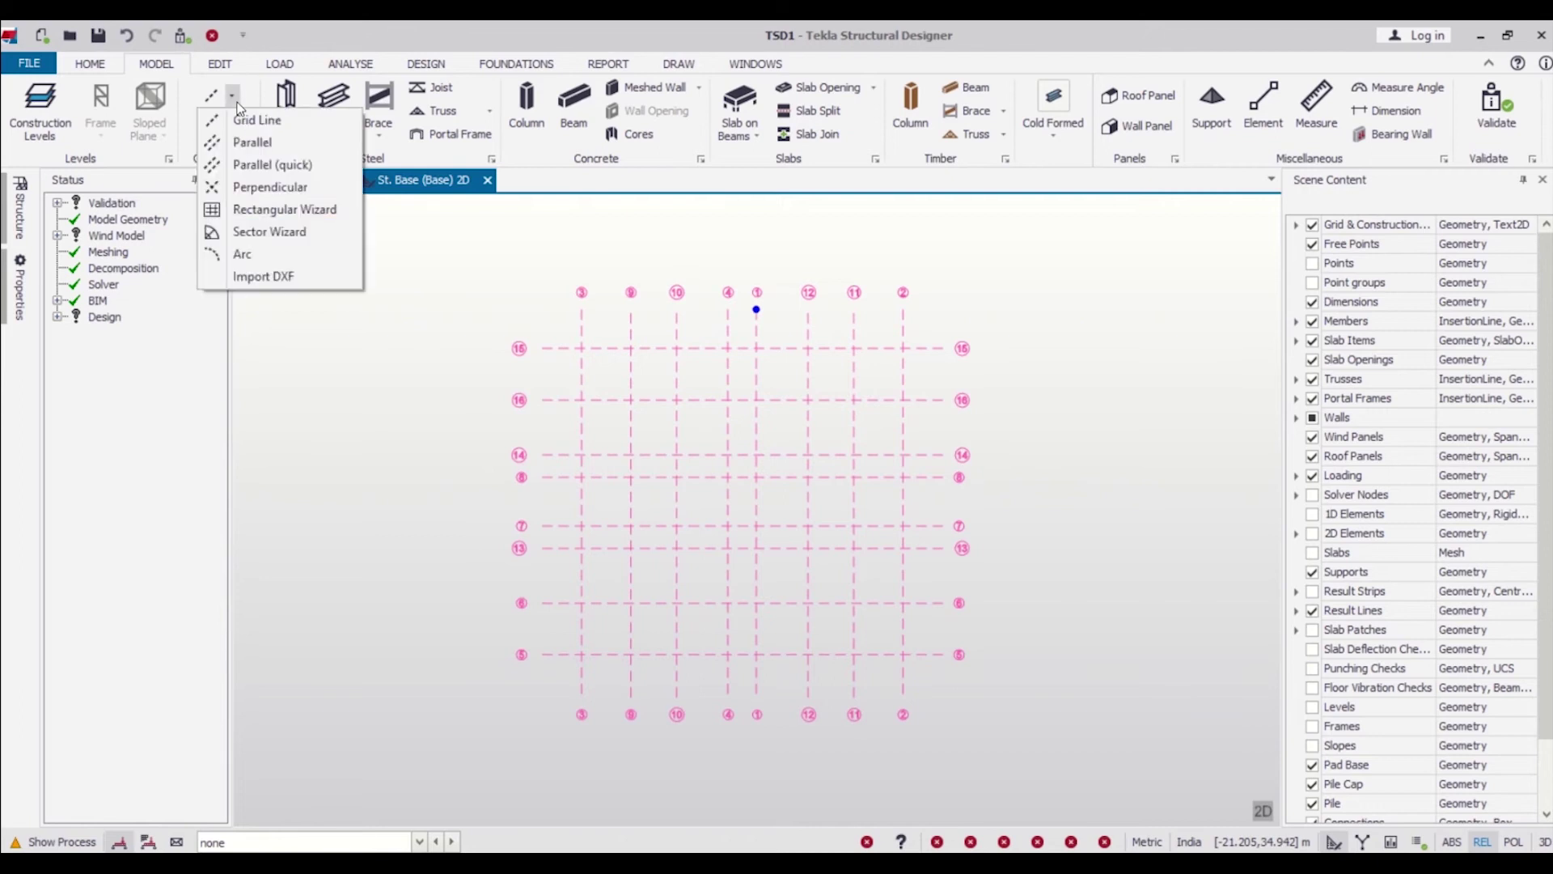
left_click(296, 276)
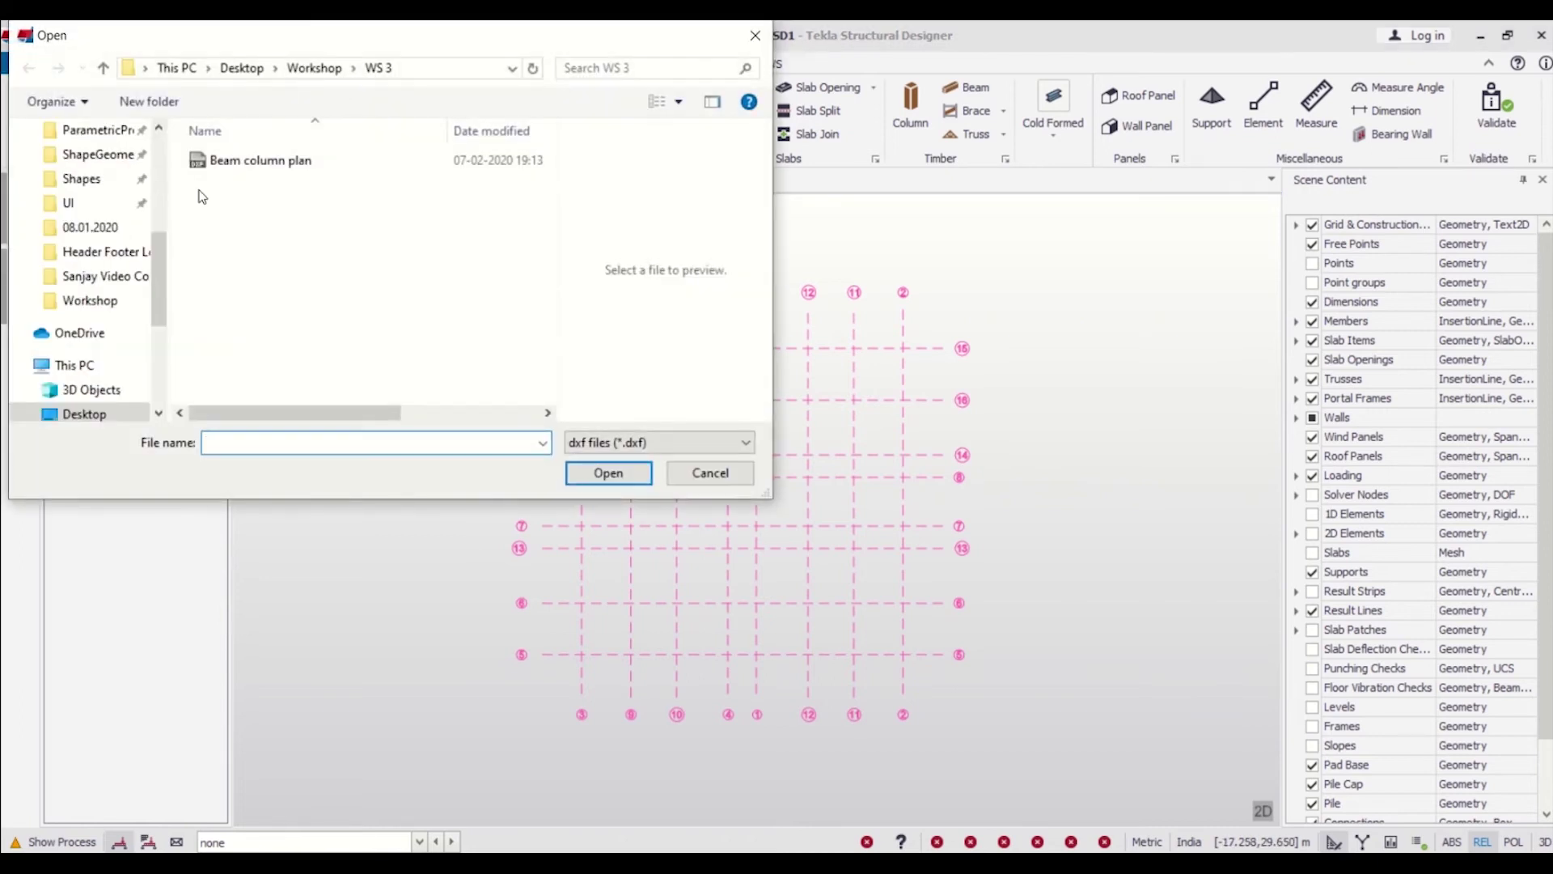
left_click(235, 162)
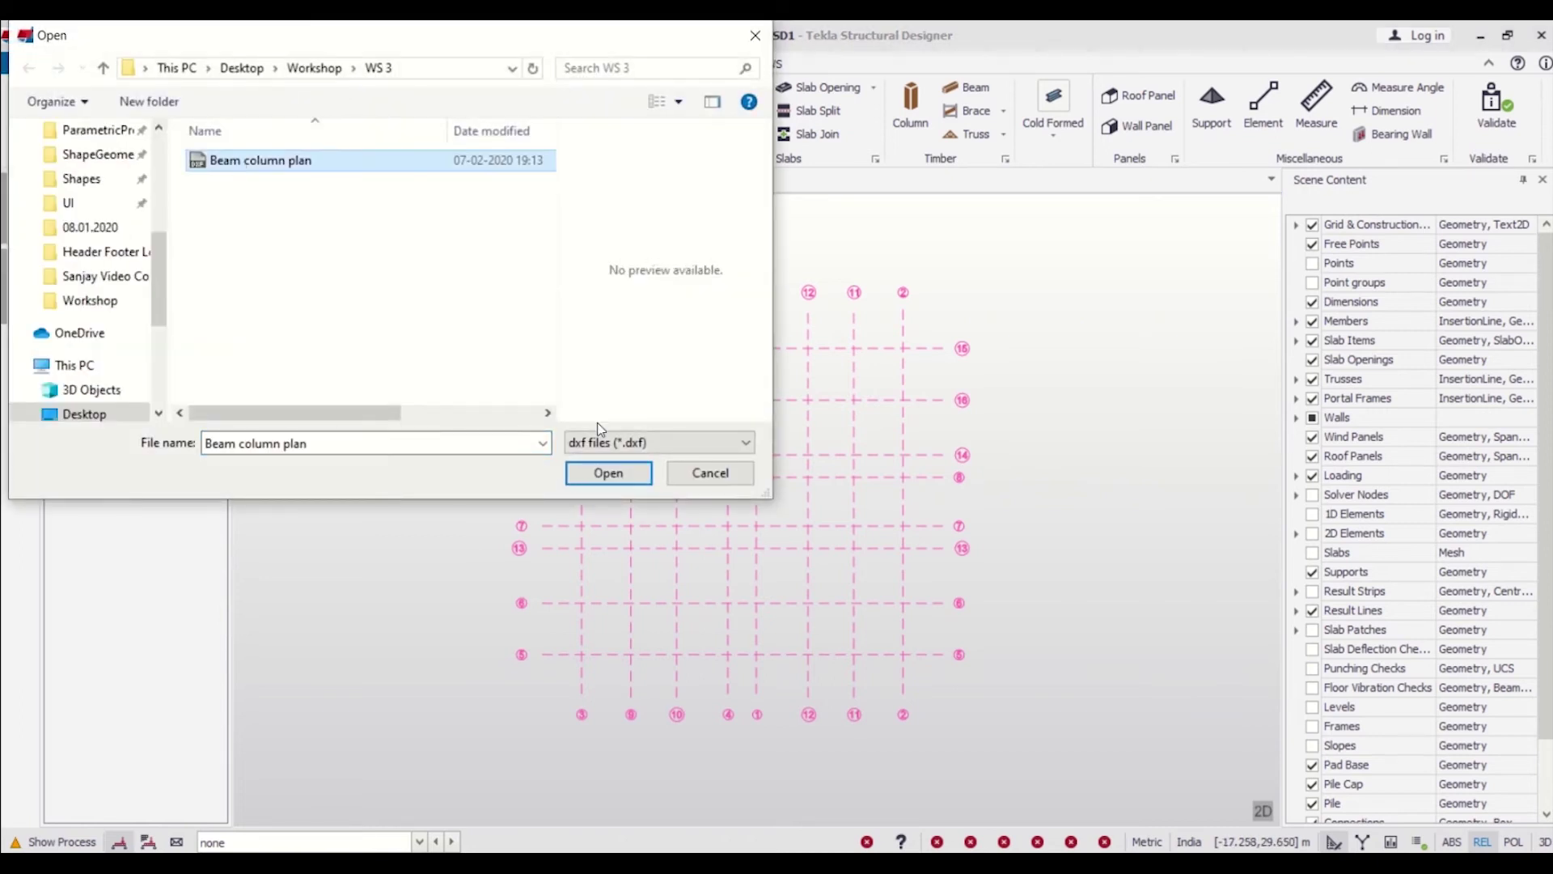
left_click(620, 471)
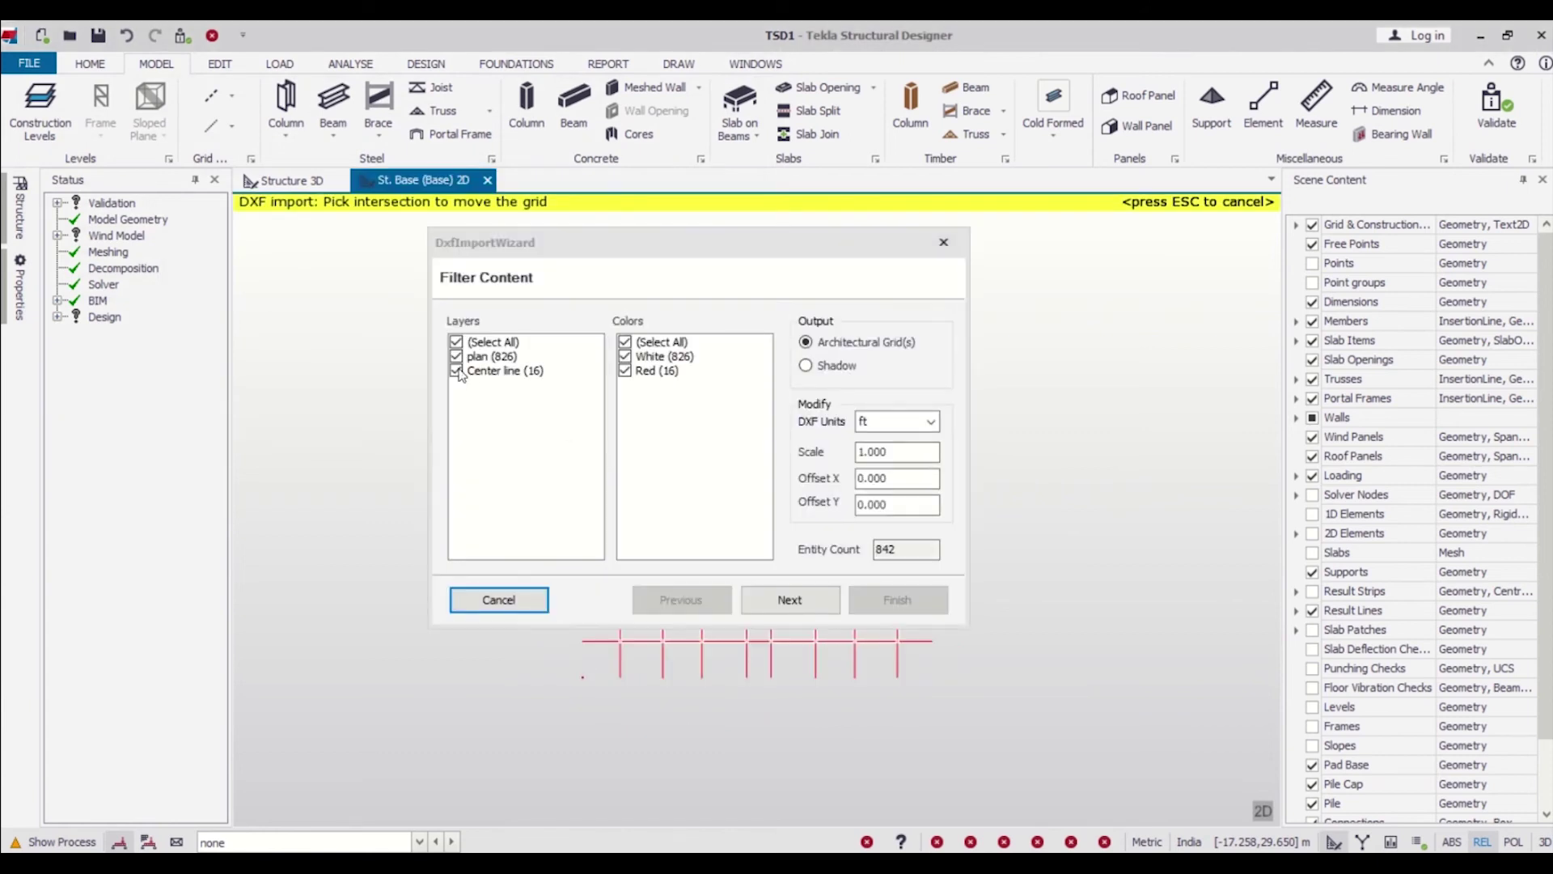
- Exclude the Center line layer and import the plan as a shadow in mm
left_click(457, 371)
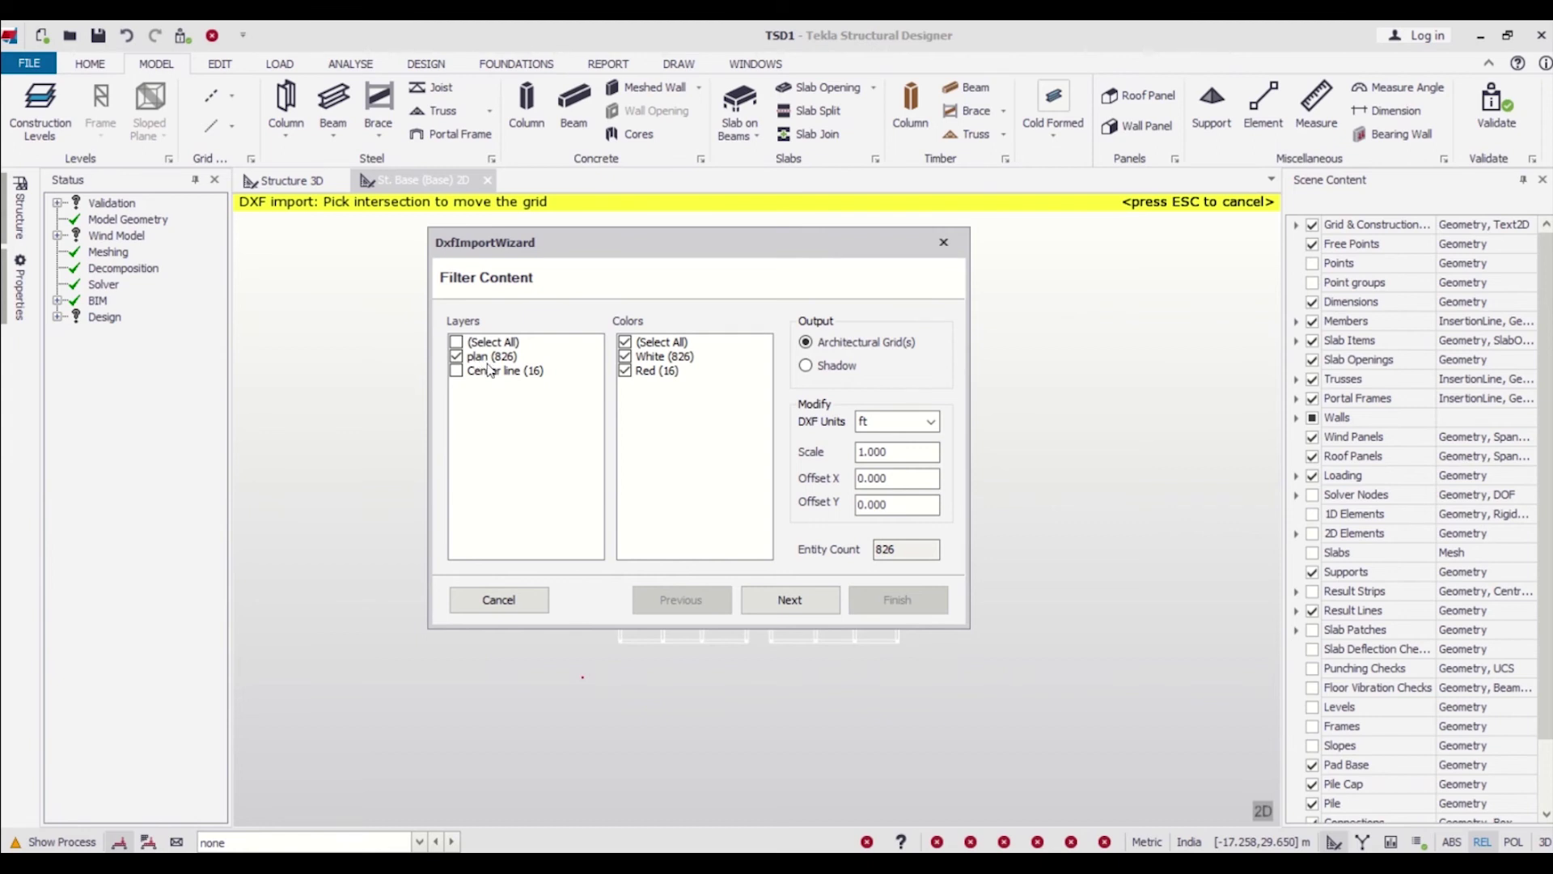
left_click(830, 366)
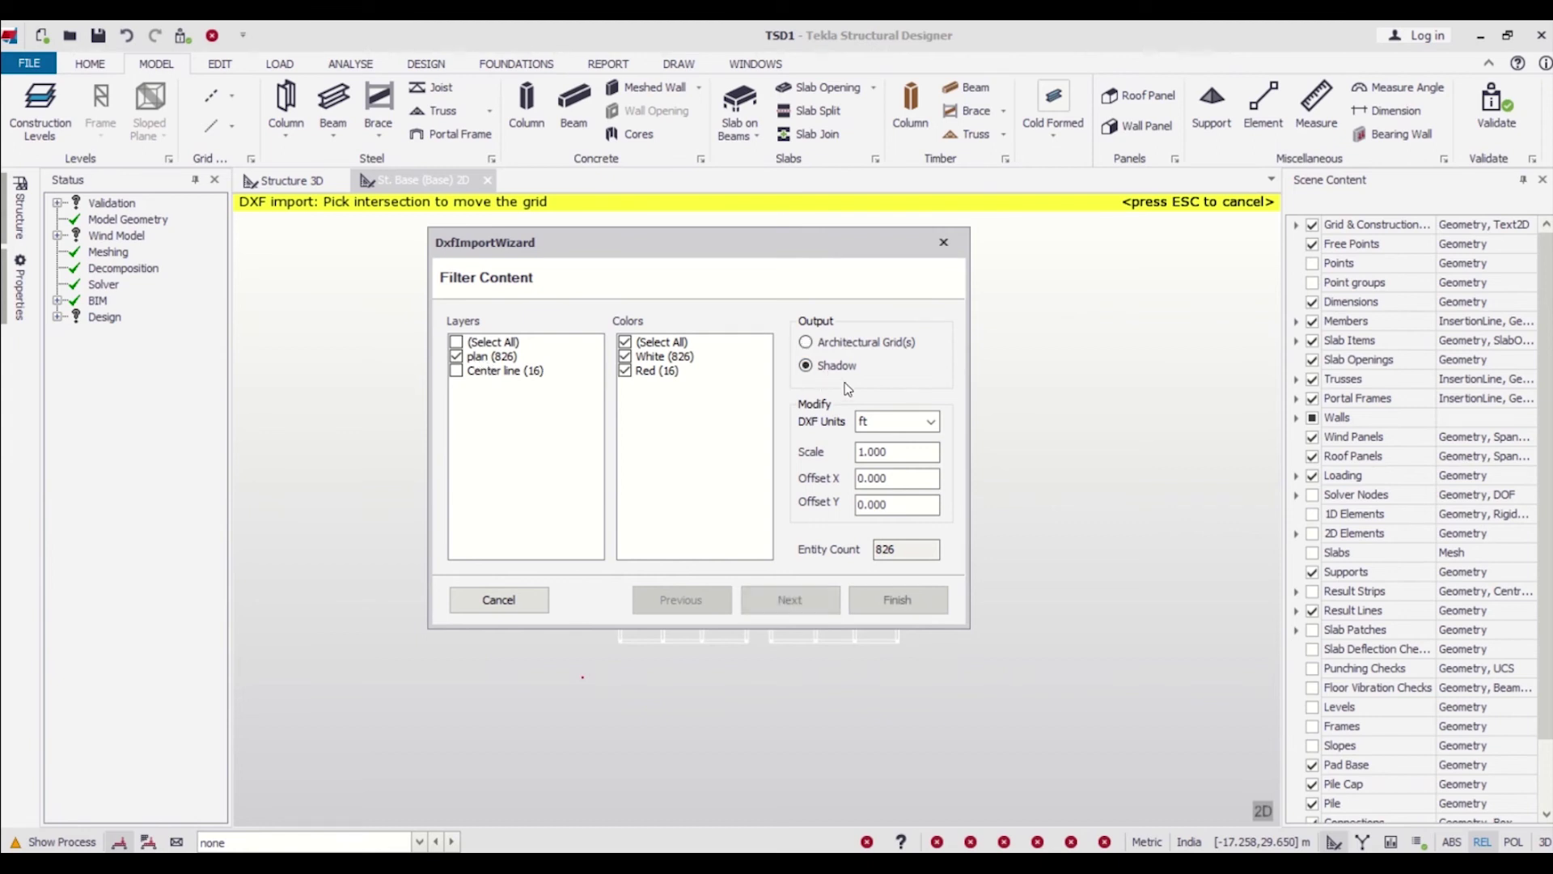
left_click(904, 424)
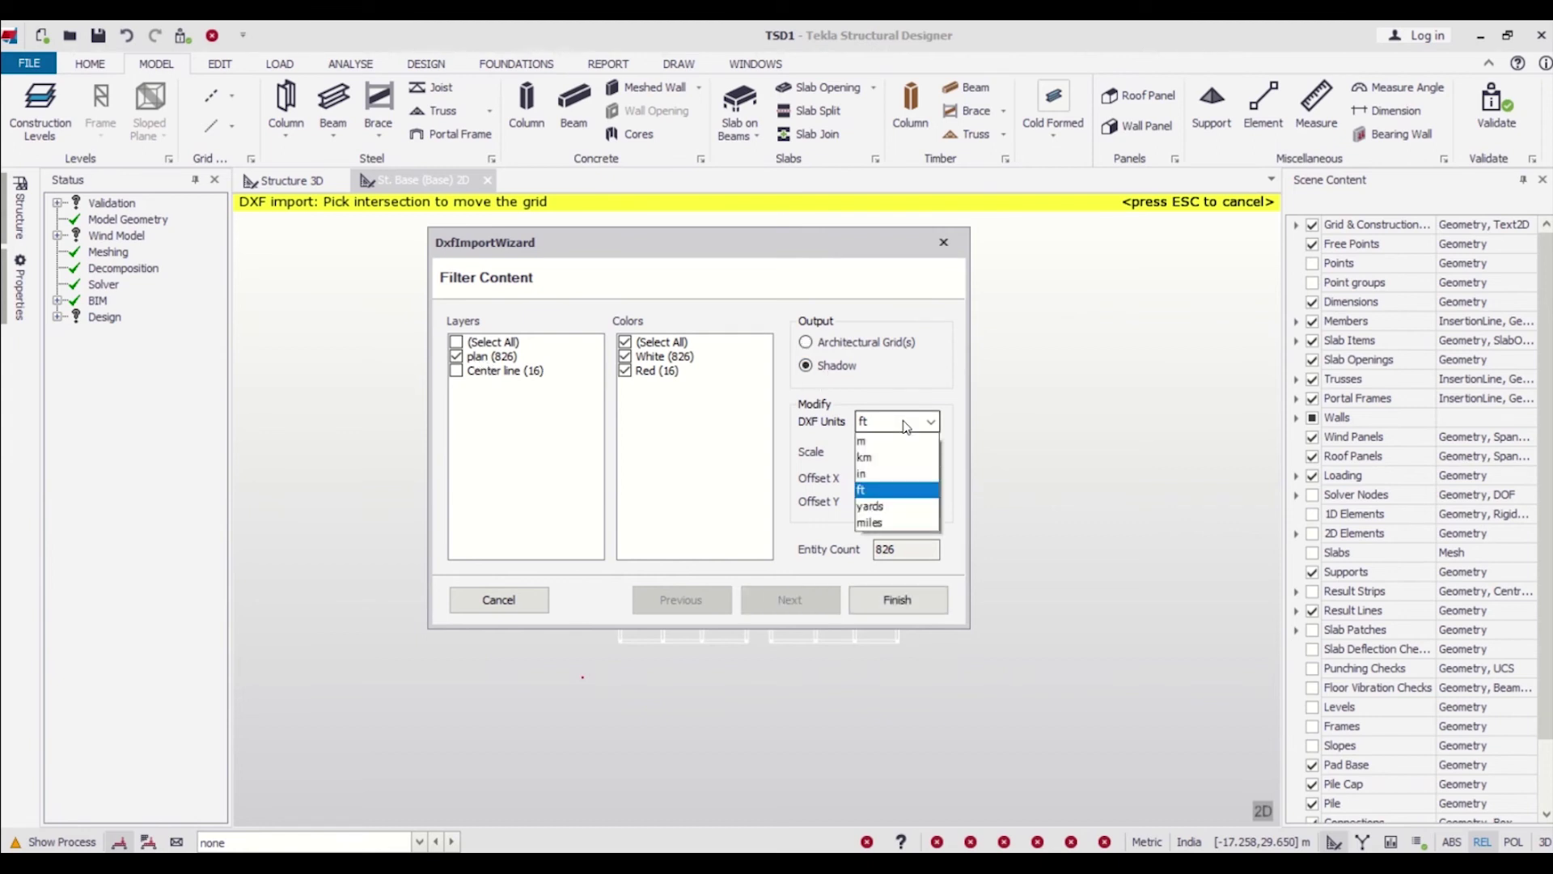
left_click(896, 455)
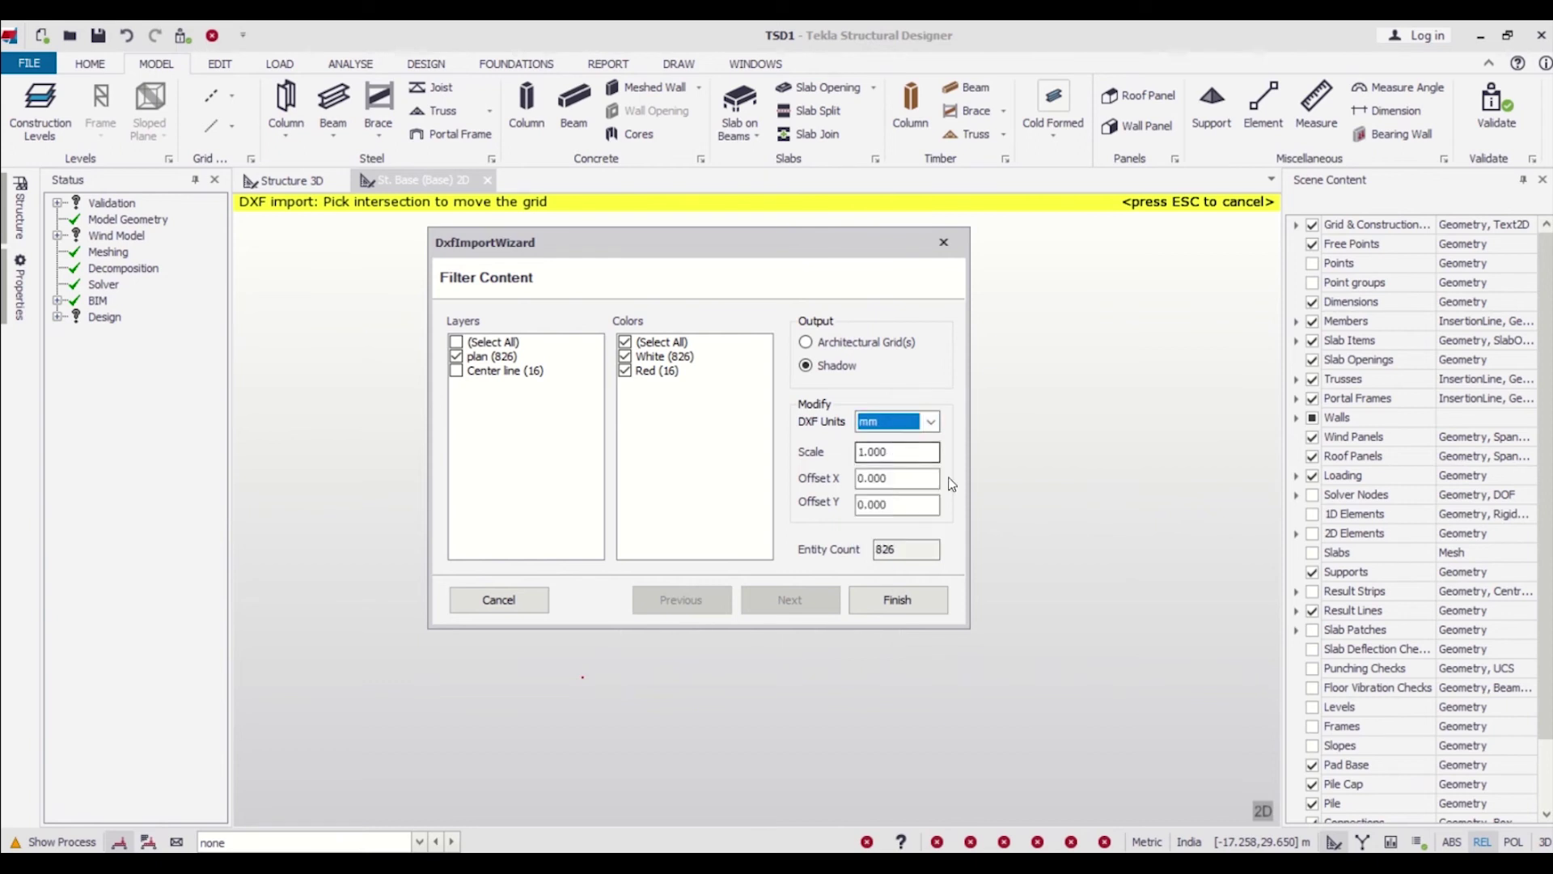
left_click(879, 608)
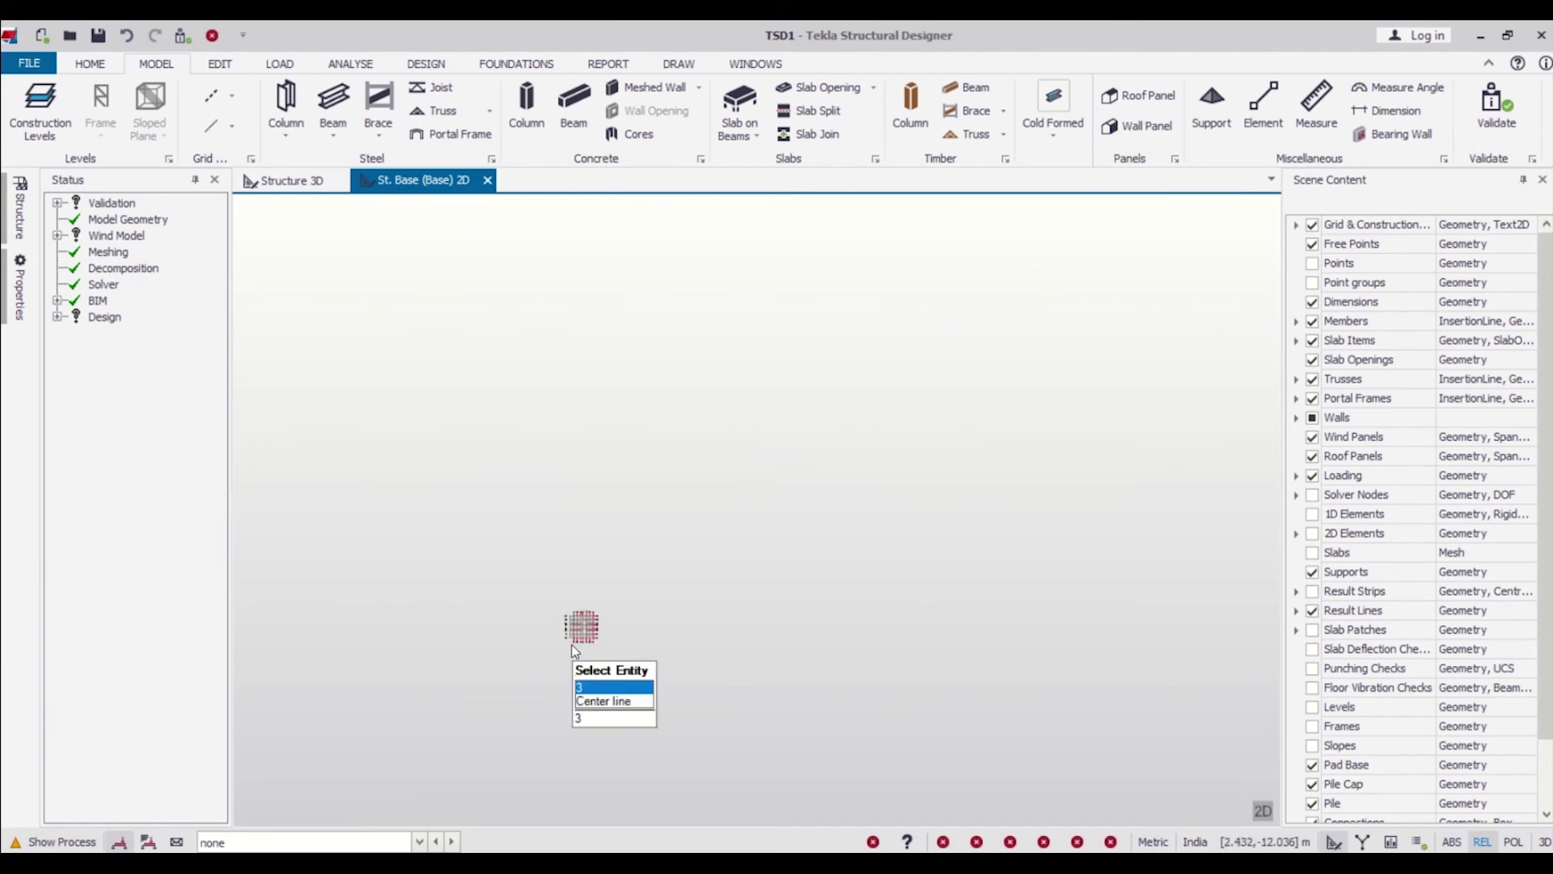
- Place the shadow at a grid intersection in the base-level 2D view and zoom in
left_click(571, 659)
scroll(558, 556, "up", 3)
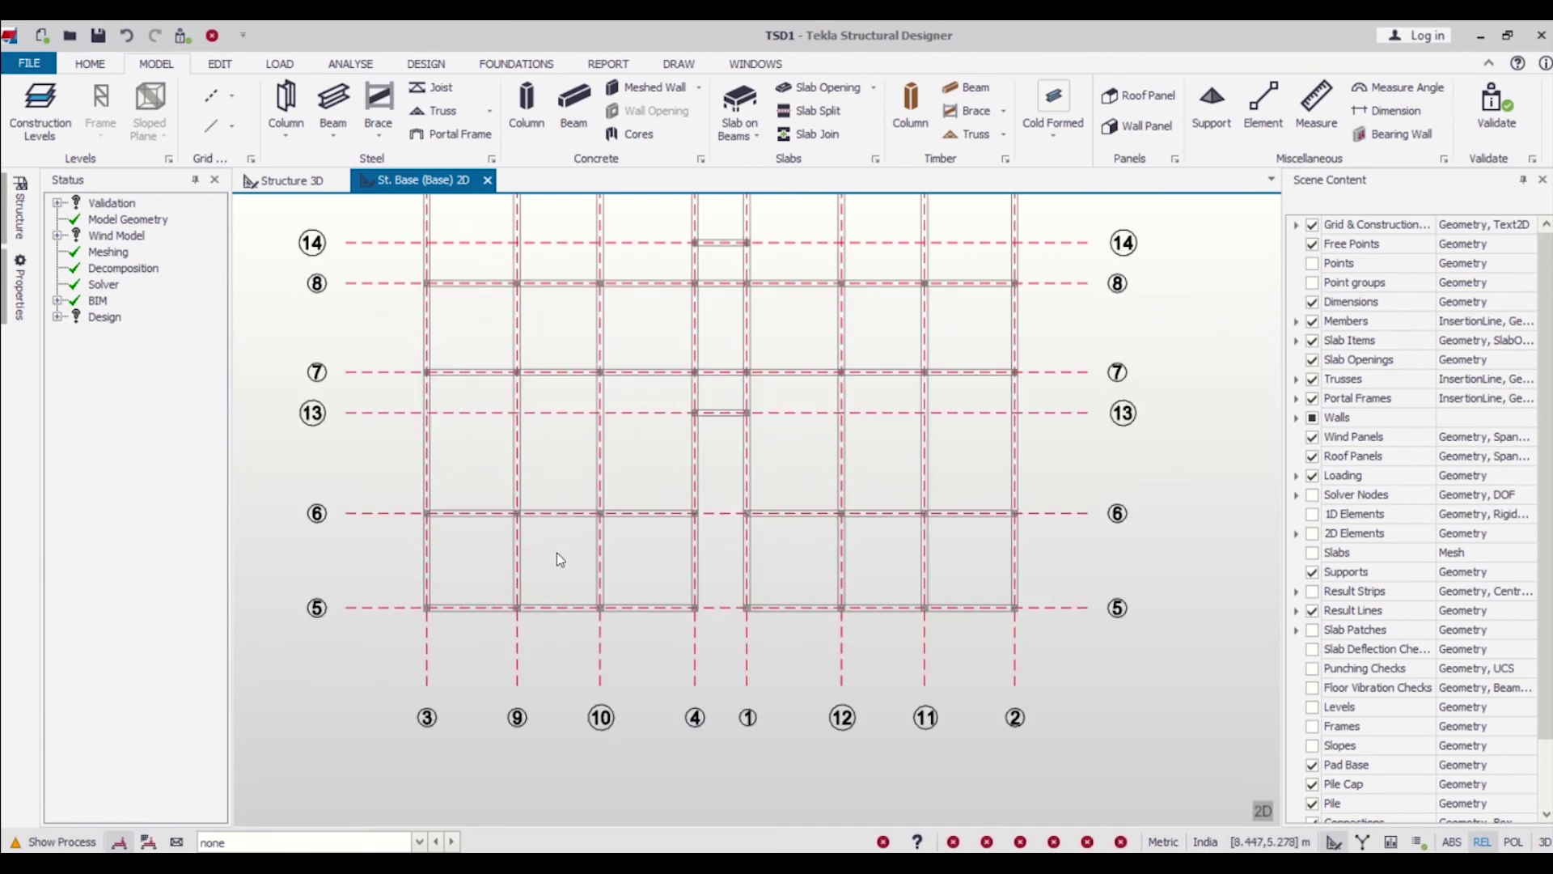